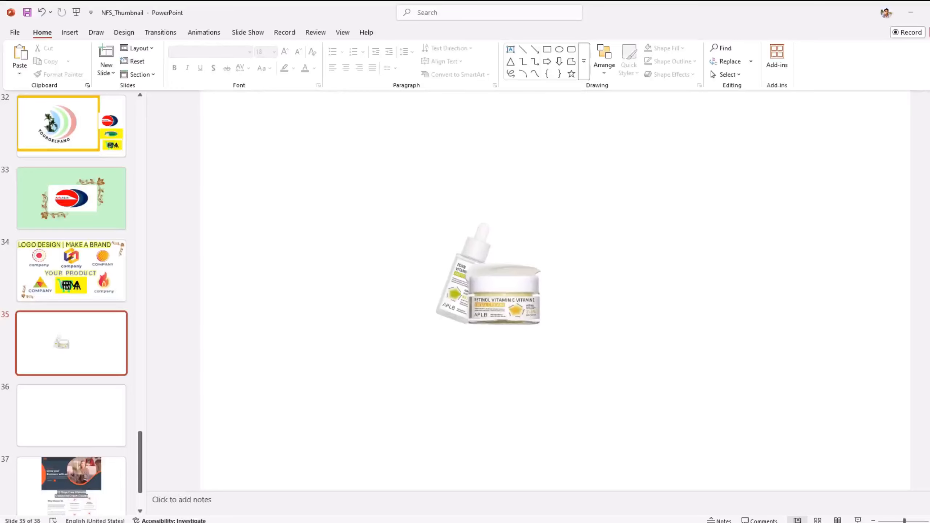
Step: Add the istockphoto green leaf picture from the Cosmetics folder to slide 35 and enlarge it beside the products to about 2.73" by 3.44"
{"action": "left_click", "coordinate": [109, 522]}
{"action": "left_click", "coordinate": [155, 493]}
{"action": "left_click_drag", "start_coordinate": [577, 167], "coordinate": [760, 279]}
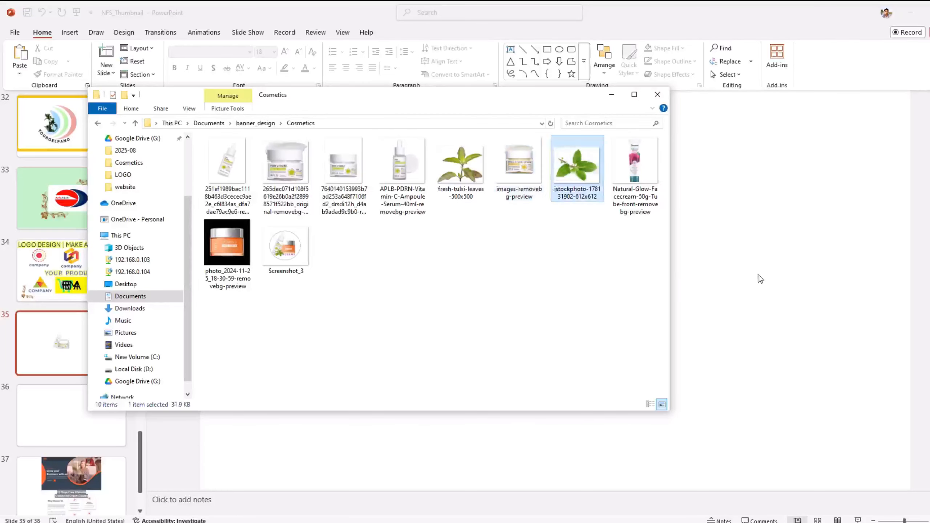
{"action": "left_click_drag", "start_coordinate": [545, 271], "coordinate": [651, 303]}
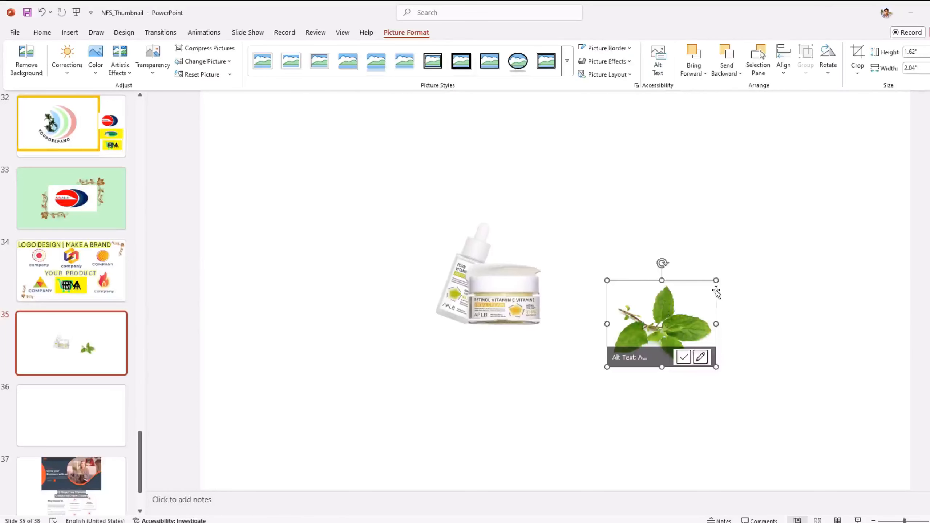
{"action": "left_click_drag", "start_coordinate": [715, 278], "coordinate": [789, 224]}
Step: Remove the leaf picture's background, marking the leaf tips to keep, and place the leaf over the cosmetic products
{"action": "left_click", "coordinate": [25, 59]}
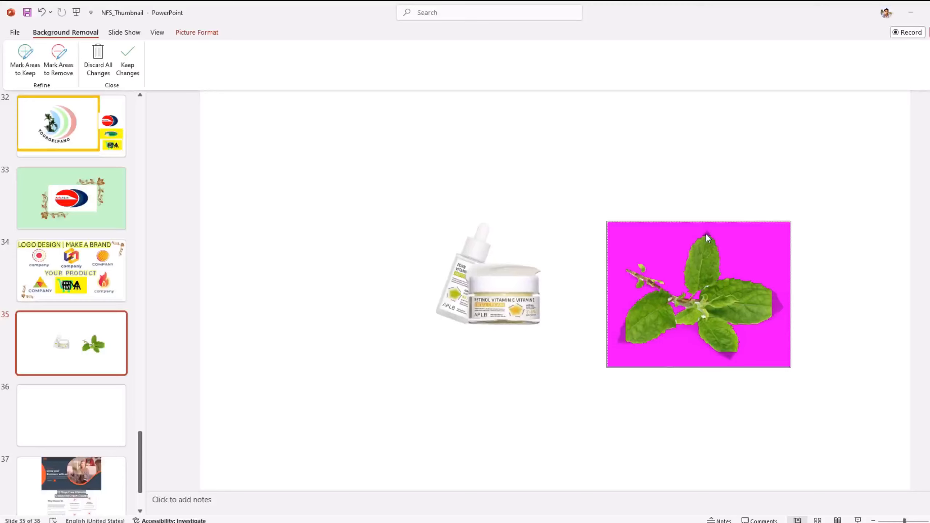
{"action": "left_click", "coordinate": [28, 72]}
{"action": "left_click", "coordinate": [708, 235]}
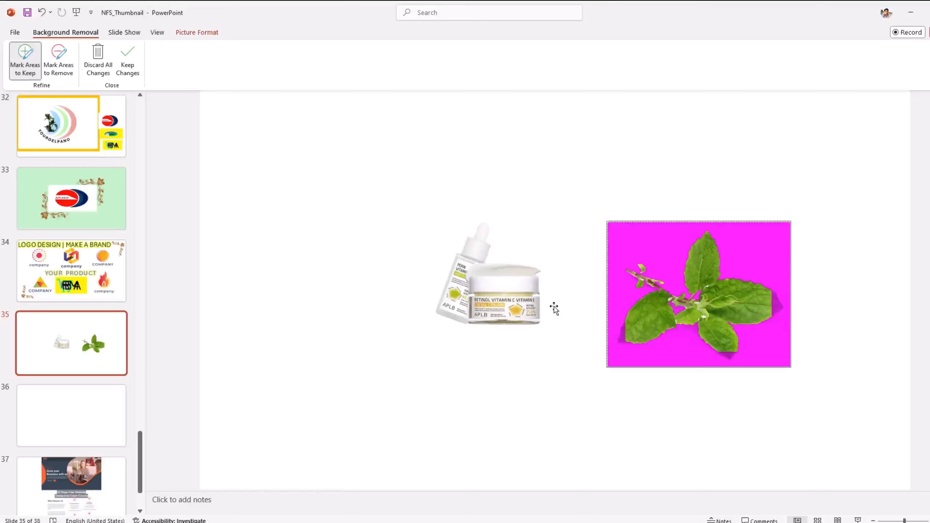
{"action": "left_click", "coordinate": [776, 305]}
{"action": "left_click", "coordinate": [731, 352]}
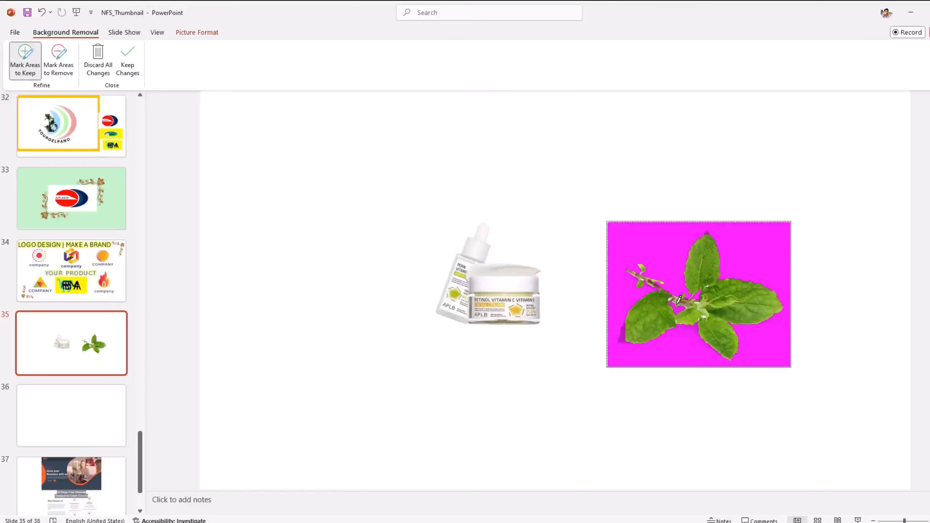
{"action": "left_click", "coordinate": [554, 364]}
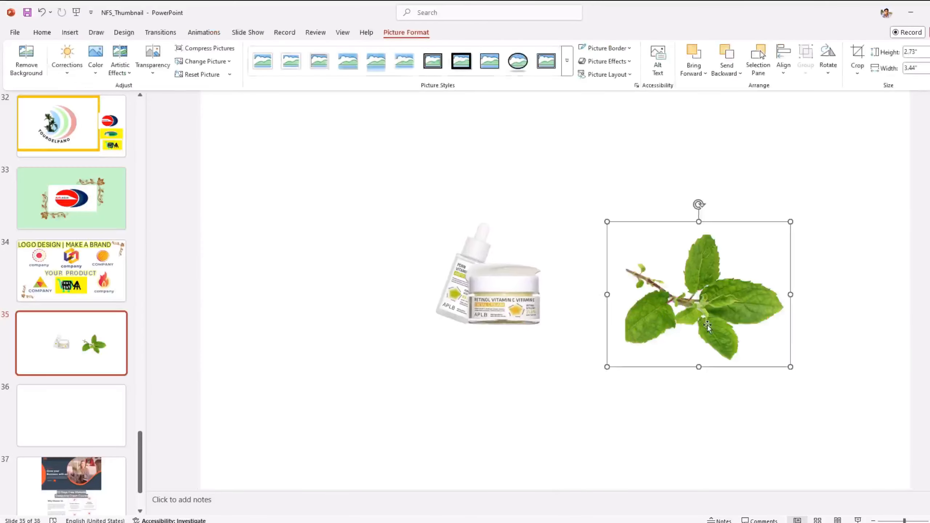
{"action": "left_click_drag", "start_coordinate": [700, 291], "coordinate": [517, 299]}
{"action": "right_click", "coordinate": [517, 300]}
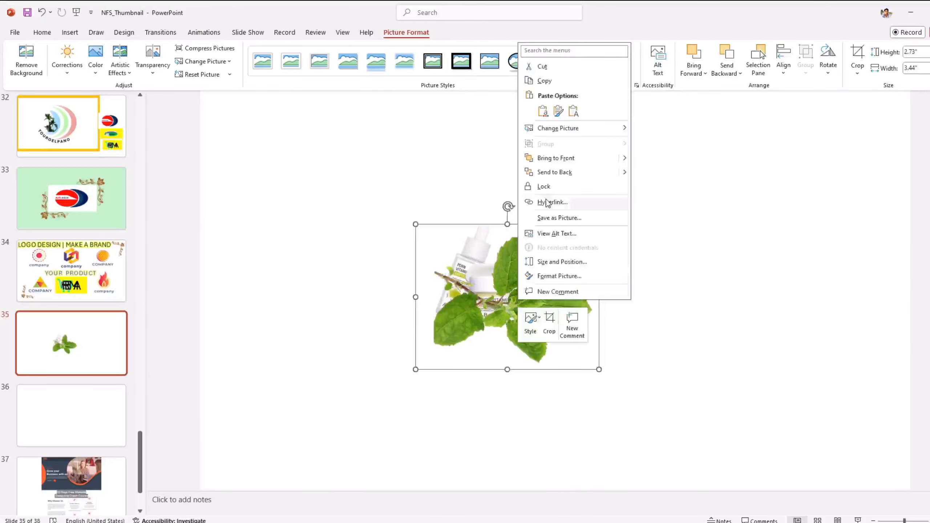
{"action": "left_click", "coordinate": [571, 172]}
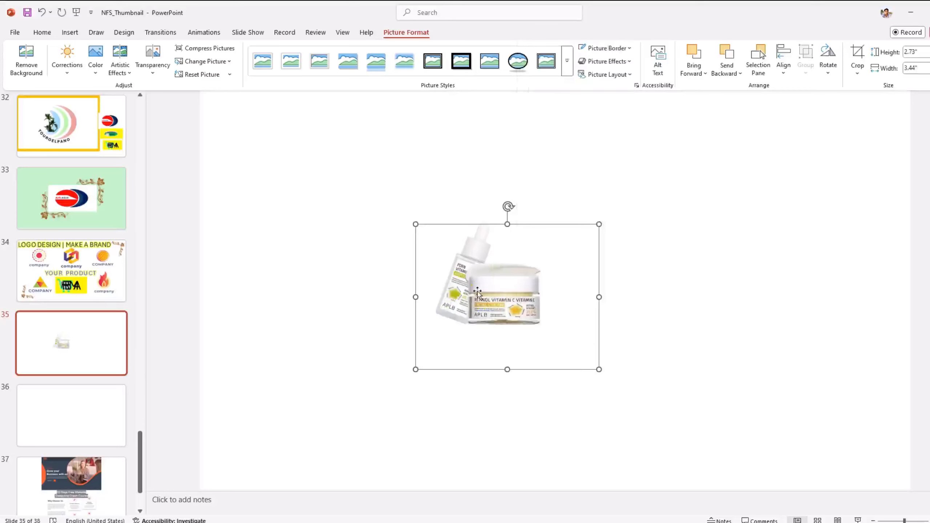
{"action": "key", "text": "ctrl+z"}
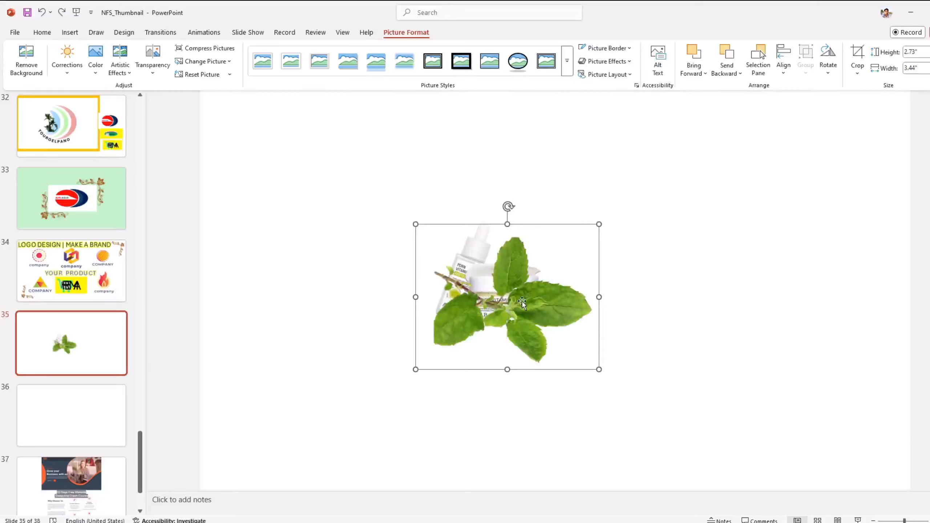
Step: Cut the green leaf picture from slide 35 and paste it onto blank slide 36
{"action": "left_click", "coordinate": [110, 400]}
{"action": "left_click", "coordinate": [117, 364]}
{"action": "left_click", "coordinate": [530, 313]}
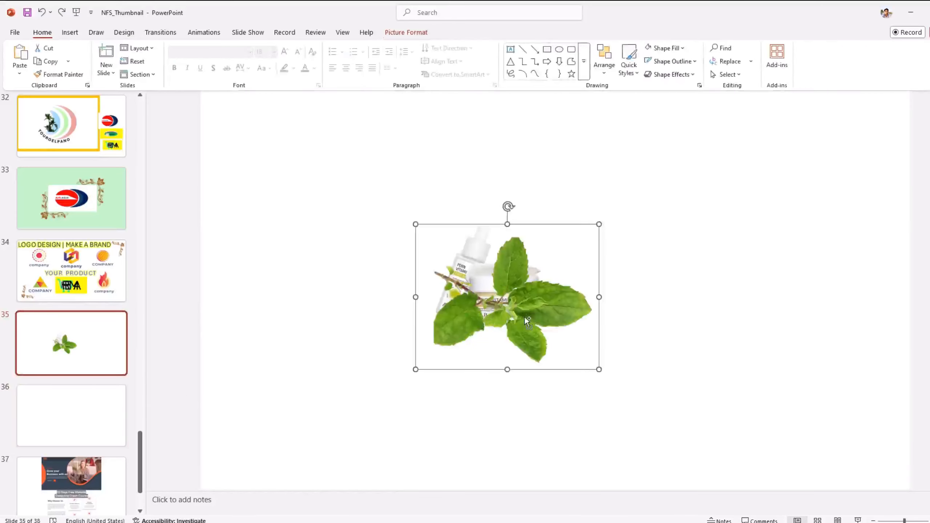
{"action": "key", "text": "ctrl+x"}
{"action": "left_click", "coordinate": [87, 404]}
{"action": "left_click", "coordinate": [447, 363]}
{"action": "key", "text": "ctrl+v"}
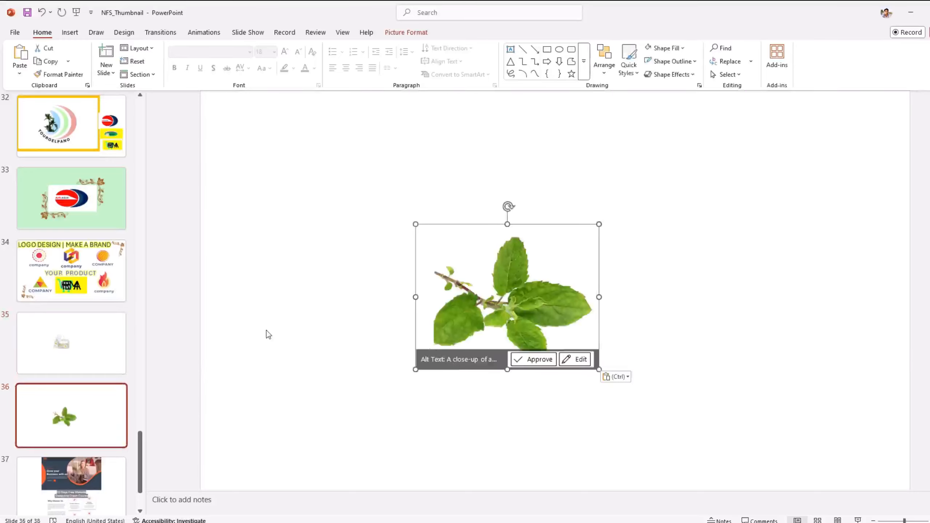
Step: Cut the cream jar from slide 35 and paste it over the leaf on slide 36
{"action": "left_click", "coordinate": [95, 355]}
{"action": "left_click", "coordinate": [503, 306]}
{"action": "key", "text": "ctrl+x"}
{"action": "left_click", "coordinate": [92, 405]}
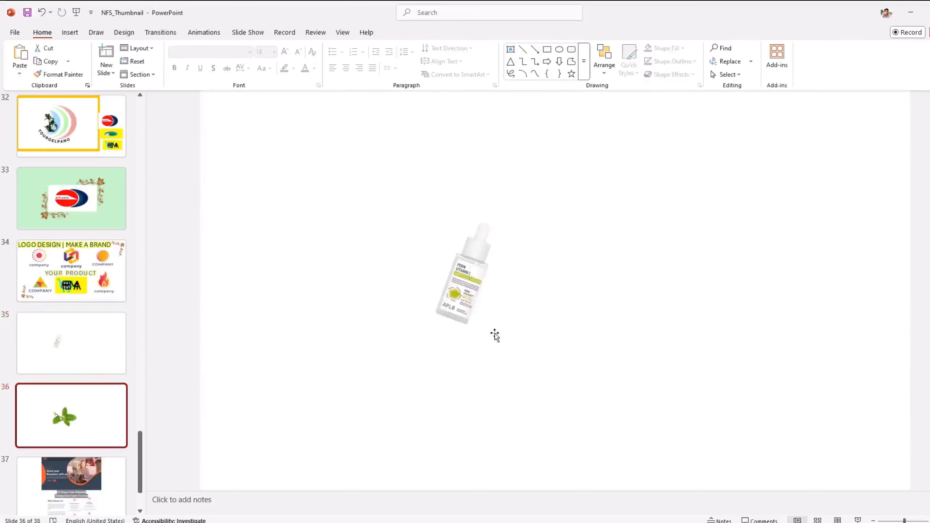
{"action": "key", "text": "ctrl+v"}
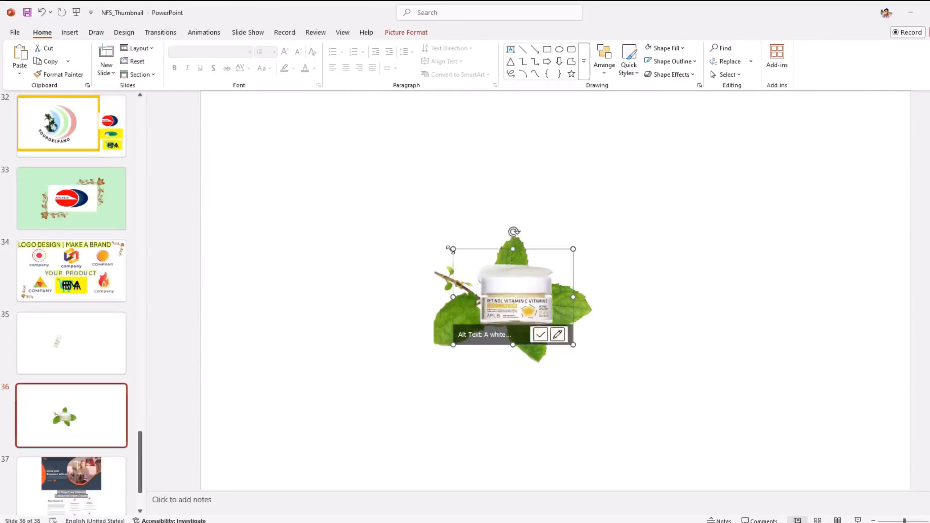
Step: Cut the serum bottle from slide 35, paste it on slide 36 and position it overlapping the cream jar's edge in front of the leaf
{"action": "left_click", "coordinate": [87, 366]}
{"action": "left_click", "coordinate": [461, 306]}
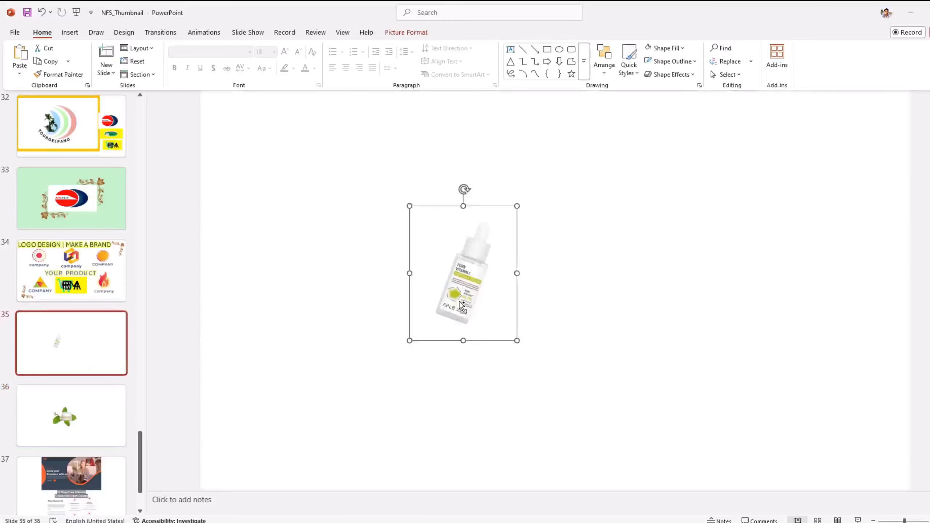
{"action": "key", "text": "ctrl+x"}
{"action": "left_click", "coordinate": [71, 416]}
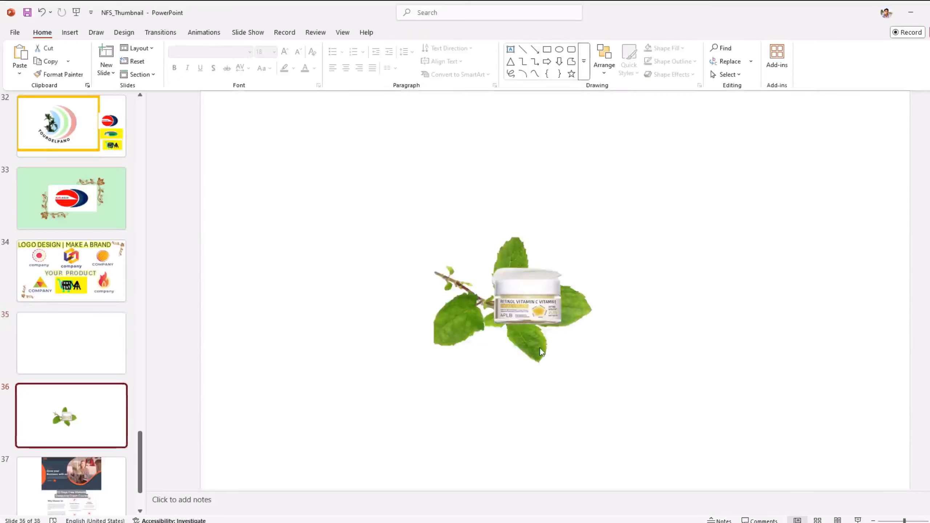
{"action": "key", "text": "ctrl+v"}
{"action": "left_click_drag", "start_coordinate": [454, 278], "coordinate": [474, 276]}
{"action": "left_click", "coordinate": [342, 329]}
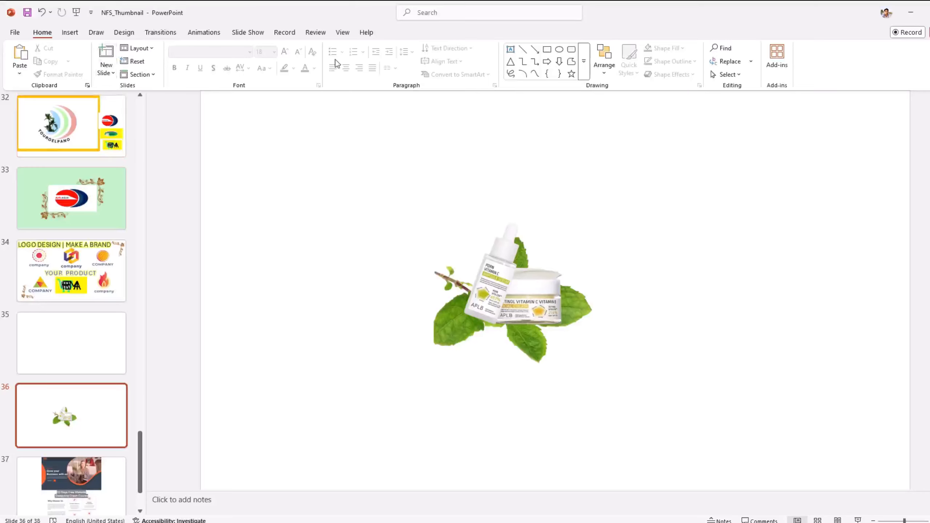
{"action": "left_click", "coordinate": [72, 34]}
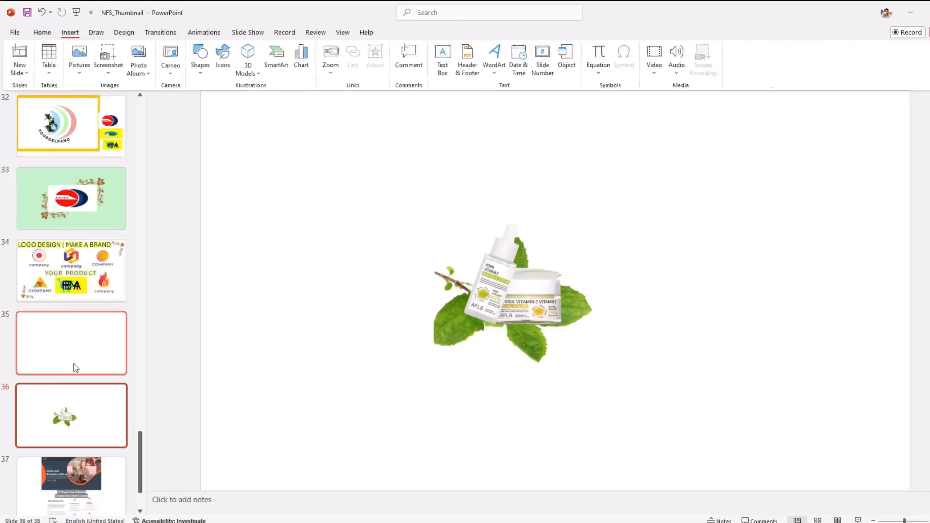
{"action": "left_click", "coordinate": [74, 363]}
{"action": "left_click", "coordinate": [70, 415]}
{"action": "key", "text": "ctrl+v"}
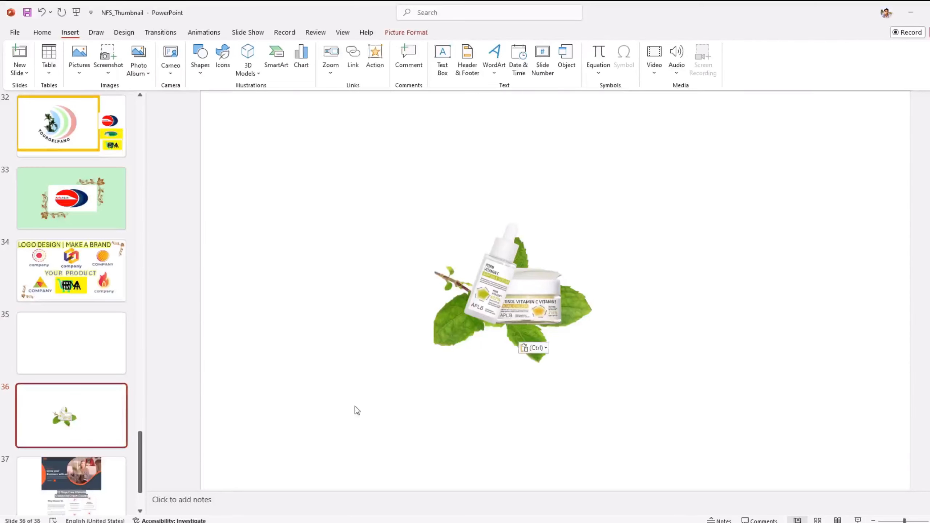
{"action": "key", "text": "ctrl+z"}
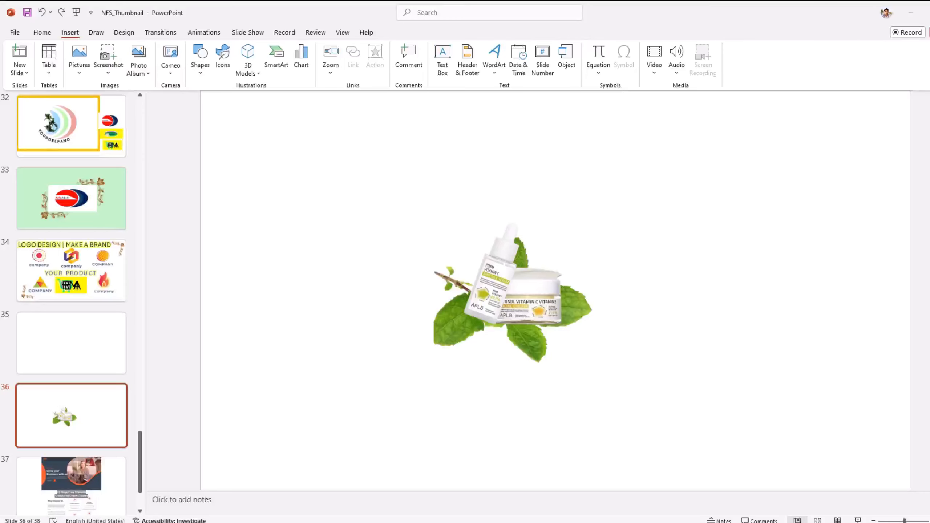
Step: Copy the fresh-tulsi-leaves-500x500 picture from the Cosmetics folder and paste it onto slide 36
{"action": "left_click", "coordinate": [184, 460]}
{"action": "left_click", "coordinate": [476, 175]}
{"action": "key", "text": "ctrl+c"}
{"action": "left_click", "coordinate": [608, 522]}
{"action": "key", "text": "ctrl+v"}
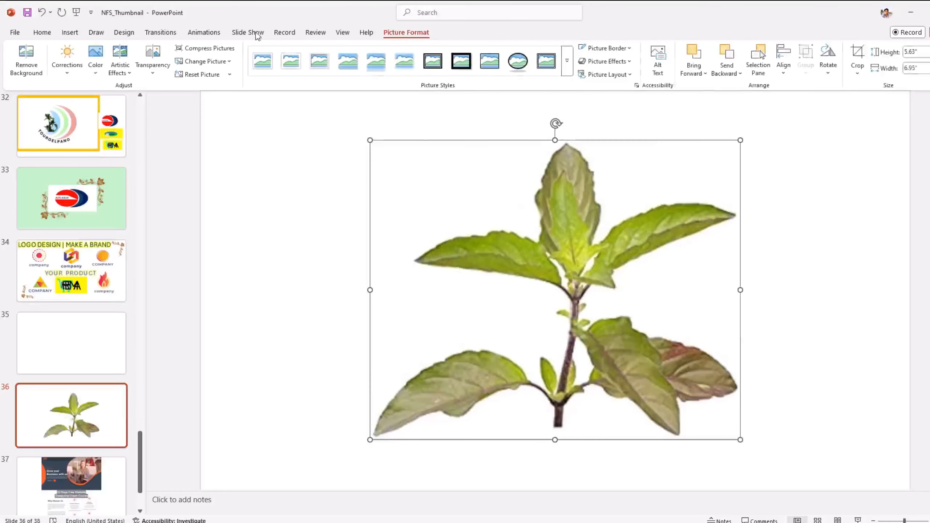
Step: Remove the tulsi picture's background, keeping all leaf tips and stem parts and marking the gap between the upper leaves for removal
{"action": "left_click", "coordinate": [26, 59]}
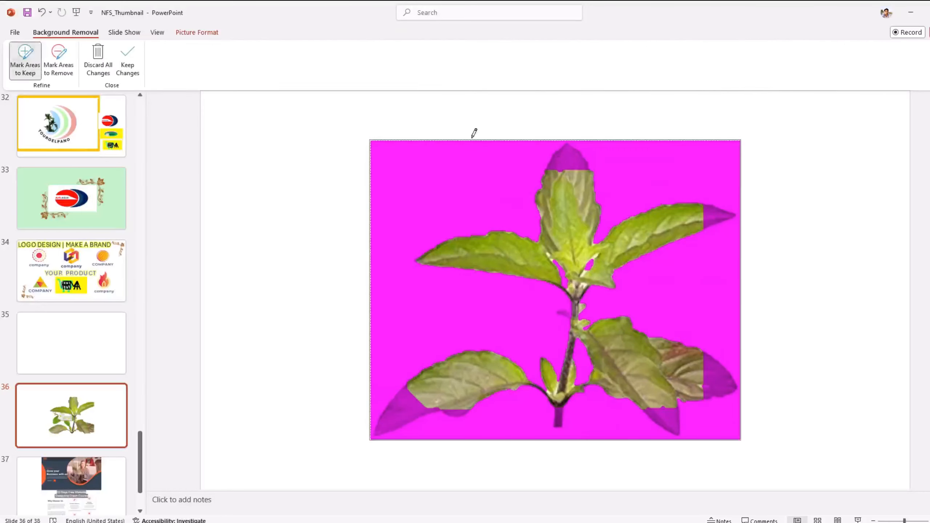
{"action": "left_click_drag", "start_coordinate": [569, 150], "coordinate": [570, 137]}
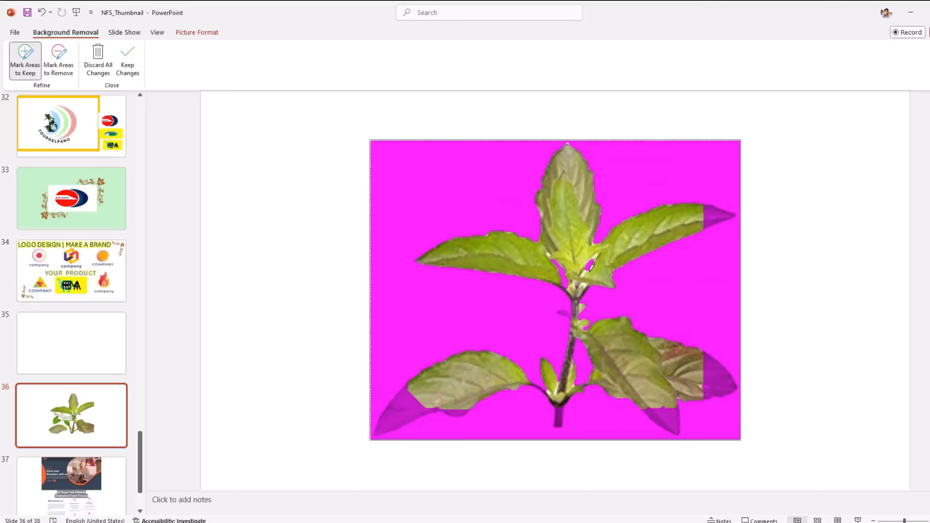
{"action": "left_click_drag", "start_coordinate": [707, 228], "coordinate": [728, 211]}
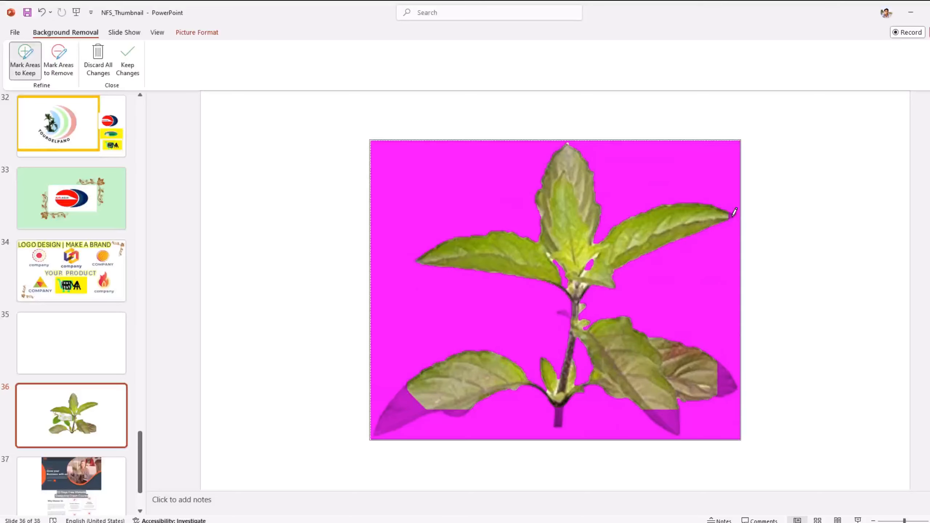
{"action": "left_click_drag", "start_coordinate": [443, 402], "coordinate": [399, 417]}
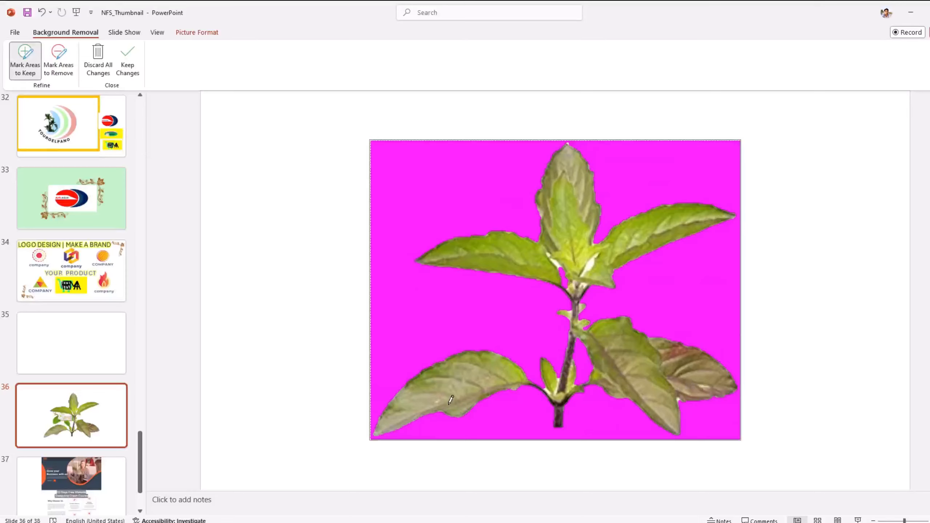
{"action": "left_click", "coordinate": [58, 61]}
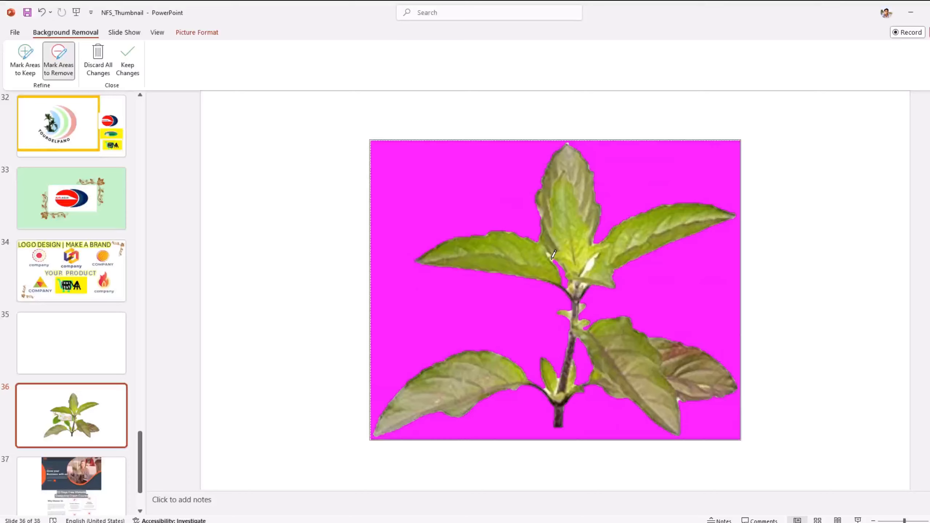
{"action": "left_click", "coordinate": [591, 265]}
{"action": "left_click", "coordinate": [358, 341]}
{"action": "left_click", "coordinate": [394, 162]}
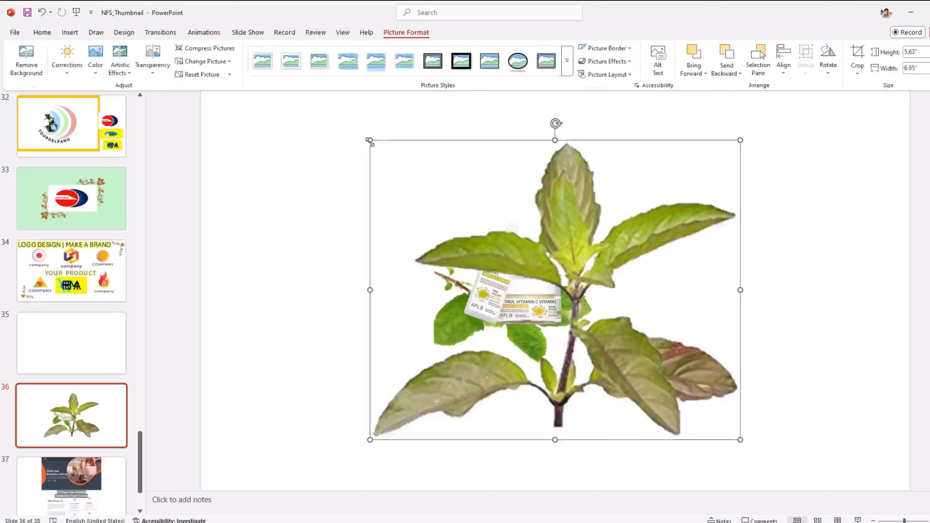
Step: Shrink the tulsi plant to a small sprig, tilt it slightly counterclockwise and place it over the lower part of the serum bottle
{"action": "left_click_drag", "start_coordinate": [369, 141], "coordinate": [667, 382]}
{"action": "left_click_drag", "start_coordinate": [714, 404], "coordinate": [513, 314]}
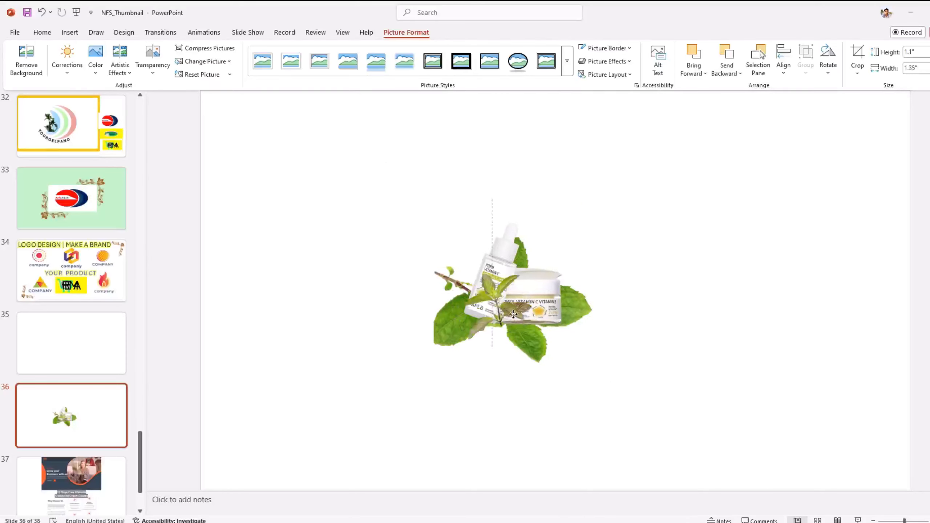
{"action": "left_click", "coordinate": [349, 330]}
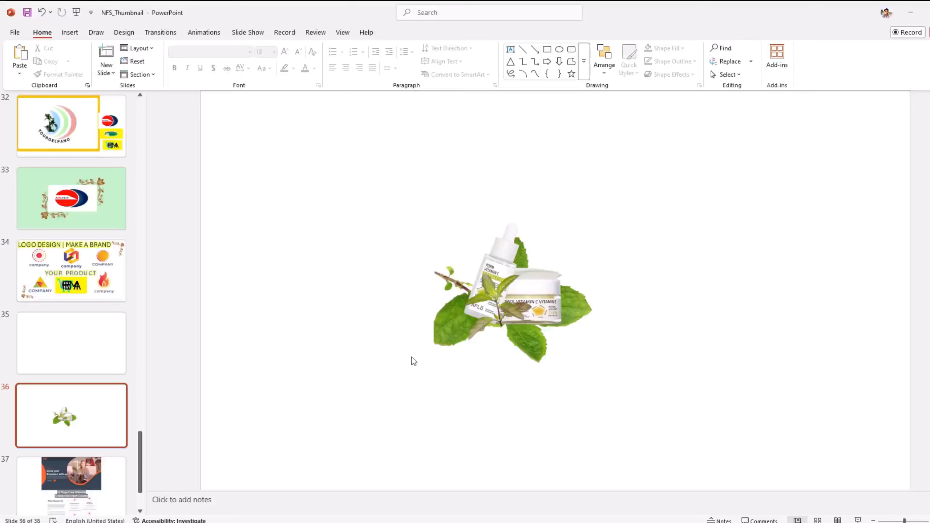
{"action": "left_click", "coordinate": [510, 309]}
{"action": "left_click_drag", "start_coordinate": [447, 288], "coordinate": [478, 314]}
{"action": "left_click", "coordinate": [478, 313]}
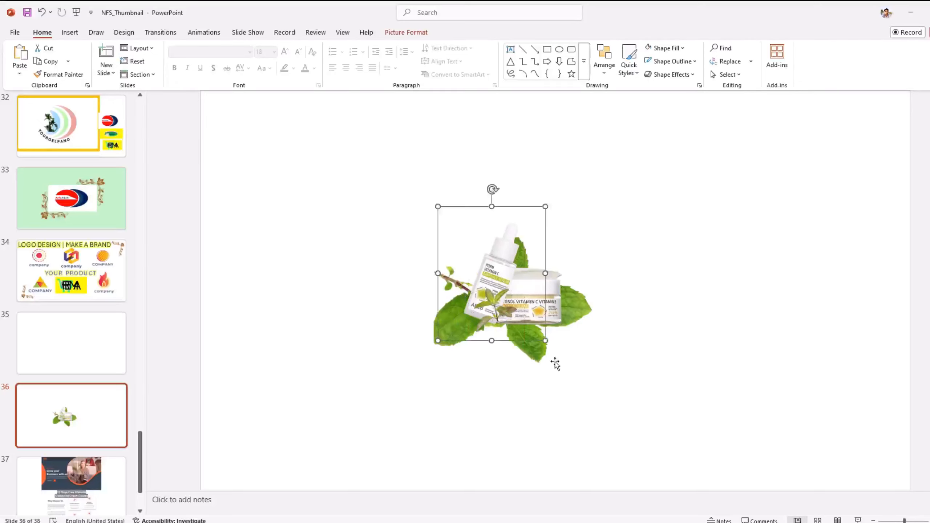
Step: Duplicate the large green leaf, shrink the copy to about half size and place it just below the products
{"action": "left_click", "coordinate": [588, 313]}
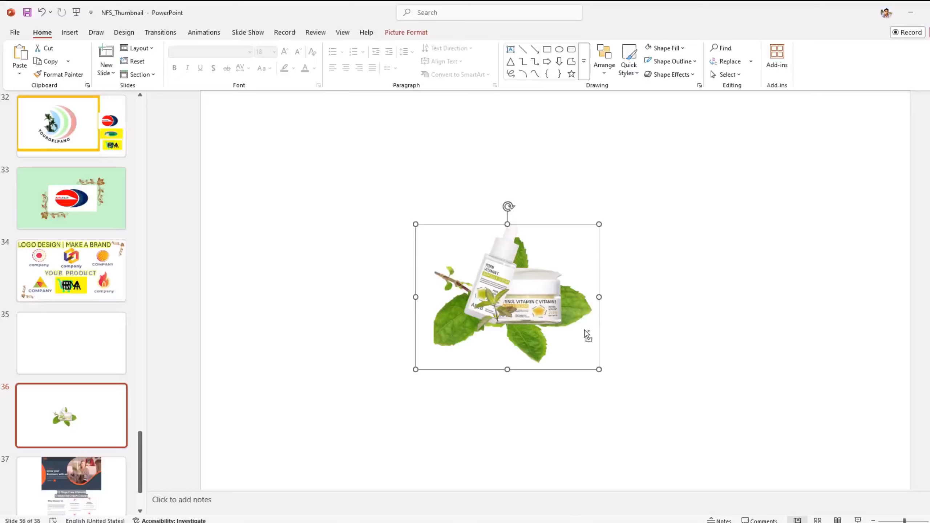
{"action": "key", "text": "ctrl+d"}
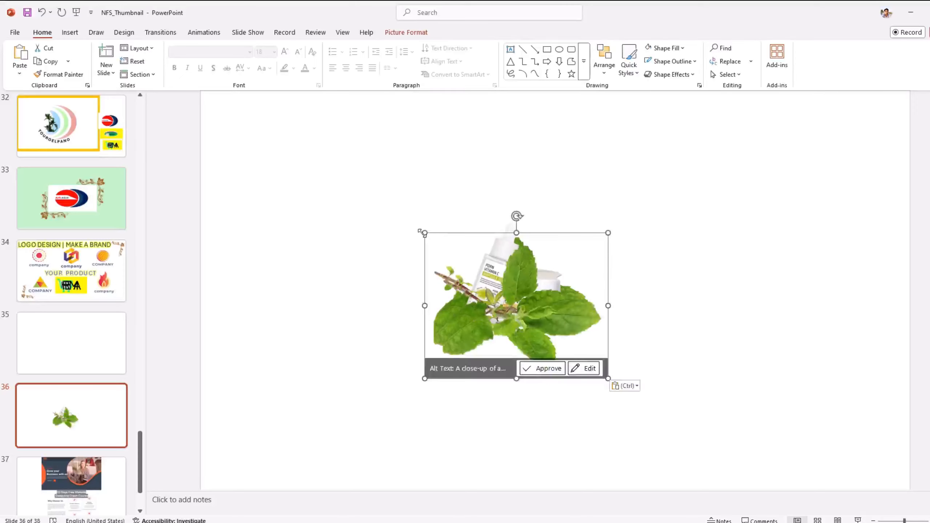
{"action": "left_click_drag", "start_coordinate": [421, 231], "coordinate": [524, 312]}
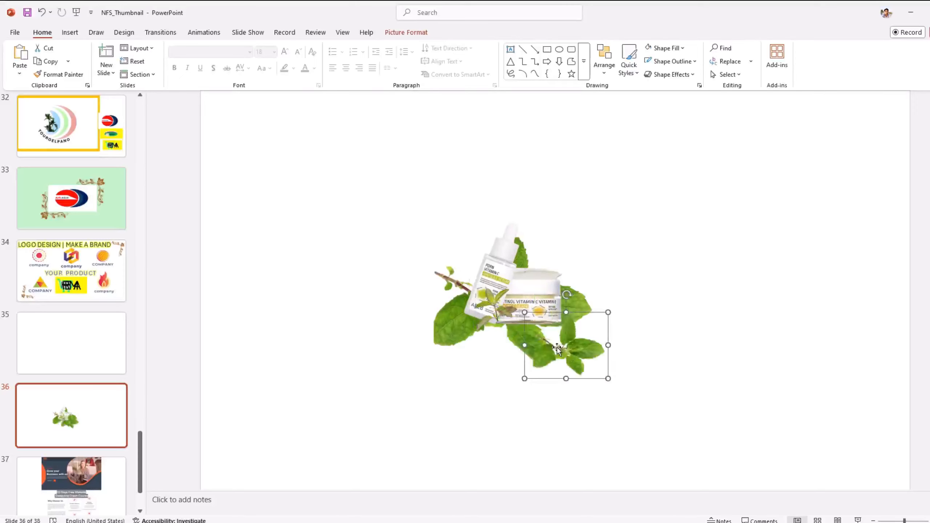
{"action": "left_click_drag", "start_coordinate": [557, 347], "coordinate": [531, 359]}
Step: Cut the tulsi sprig, move the small leaf copy to the base of the bottle, and paste the sprig back on top
{"action": "left_click", "coordinate": [494, 306]}
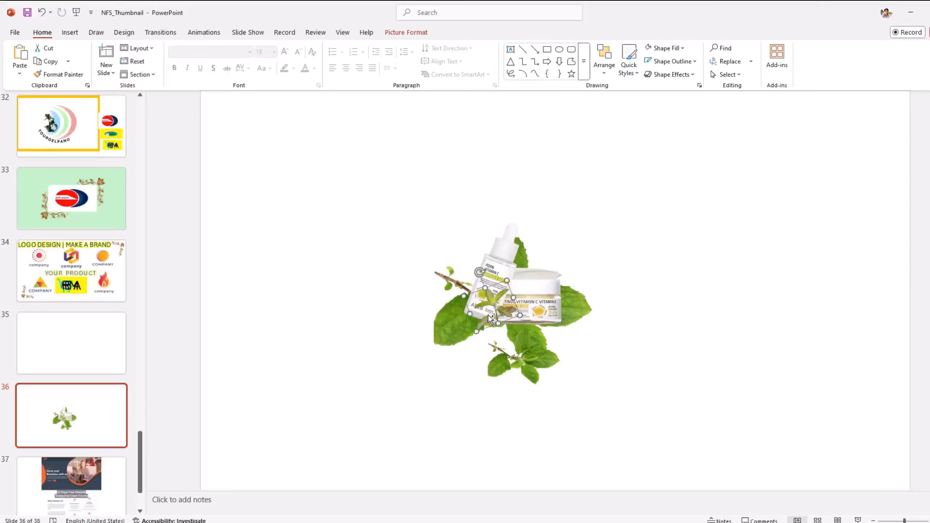
{"action": "key", "text": "ctrl+x"}
{"action": "left_click", "coordinate": [530, 348]}
{"action": "mouse_move", "coordinate": [480, 324]}
{"action": "left_mouse_down"}
{"action": "mouse_move", "coordinate": [499, 337]}
{"action": "mouse_move", "coordinate": [498, 319]}
{"action": "left_mouse_up"}
{"action": "key", "text": "ctrl+v"}
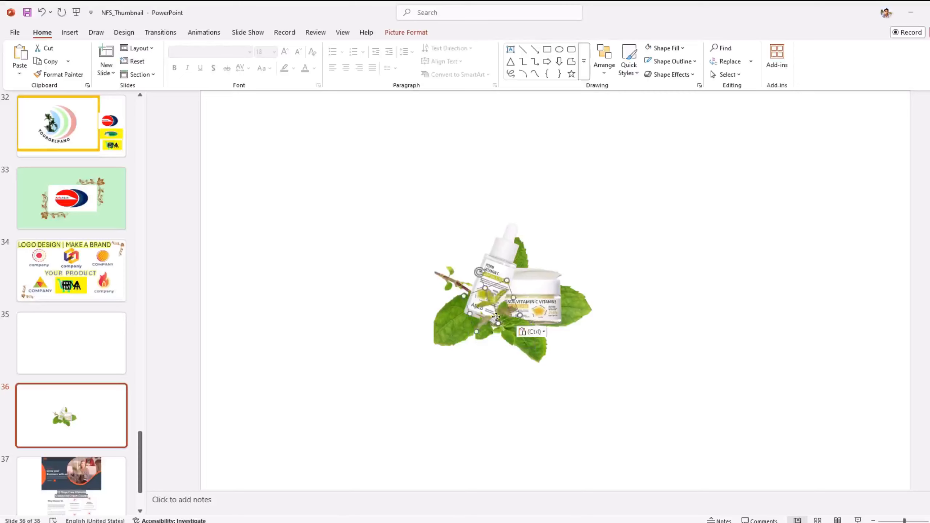
Step: Rotate the tulsi sprig further counterclockwise and shift it slightly down at the base of the serum bottle
{"action": "left_click_drag", "start_coordinate": [471, 277], "coordinate": [466, 279]}
{"action": "left_click_drag", "start_coordinate": [491, 312], "coordinate": [490, 321]}
{"action": "left_click", "coordinate": [271, 341]}
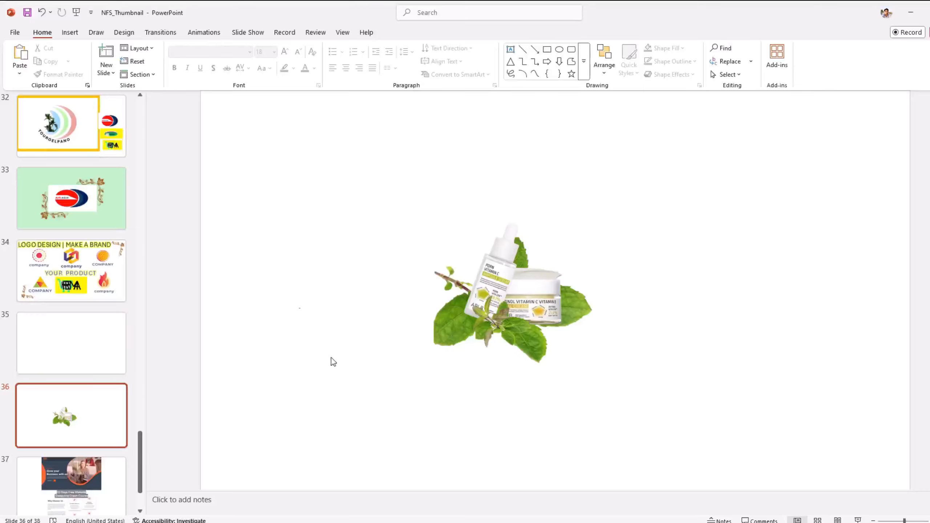
Step: Draw a cylinder about 3.8" by 0.91", lay it horizontally below and left of the products, and widen its end cap to half its length
{"action": "left_click", "coordinate": [70, 32]}
{"action": "left_click", "coordinate": [200, 58]}
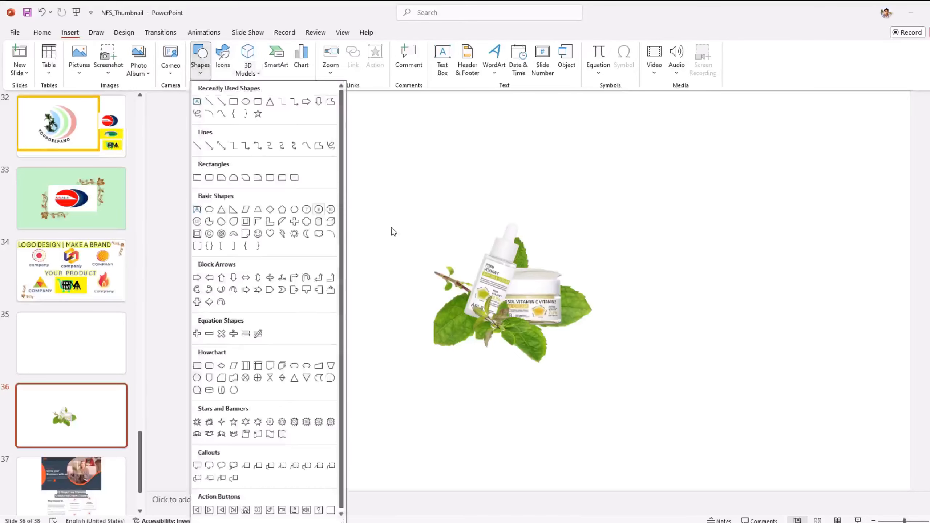
{"action": "scroll", "coordinate": [243, 426], "scroll_direction": "down", "scroll_amount": 1}
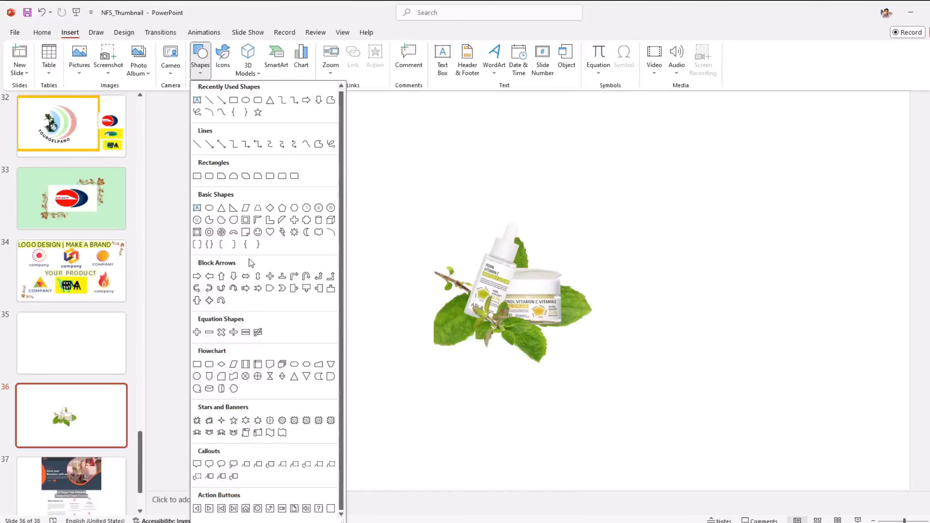
{"action": "left_click", "coordinate": [319, 222]}
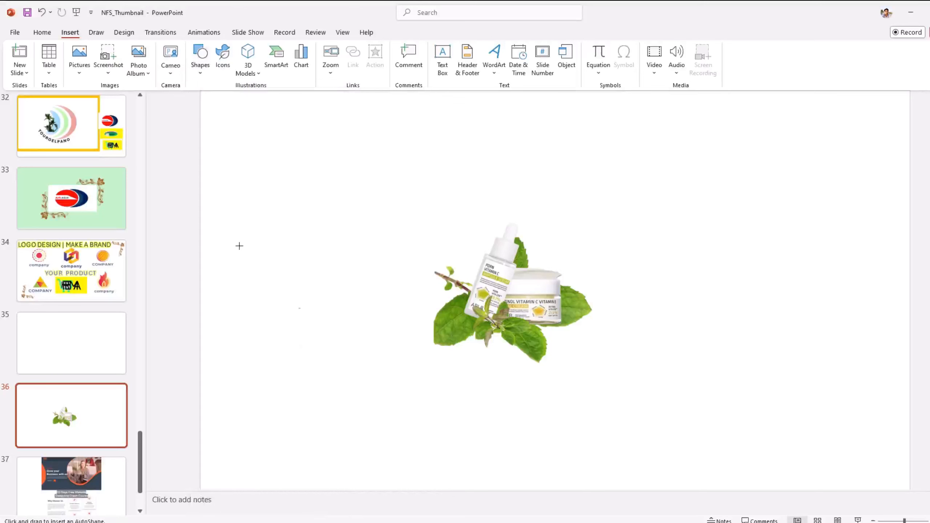
{"action": "mouse_move", "coordinate": [326, 302]}
{"action": "left_mouse_down"}
{"action": "mouse_move", "coordinate": [448, 398]}
{"action": "mouse_move", "coordinate": [446, 384]}
{"action": "left_mouse_up"}
{"action": "left_click_drag", "start_coordinate": [387, 284], "coordinate": [226, 342]}
{"action": "left_click_drag", "start_coordinate": [328, 283], "coordinate": [318, 353]}
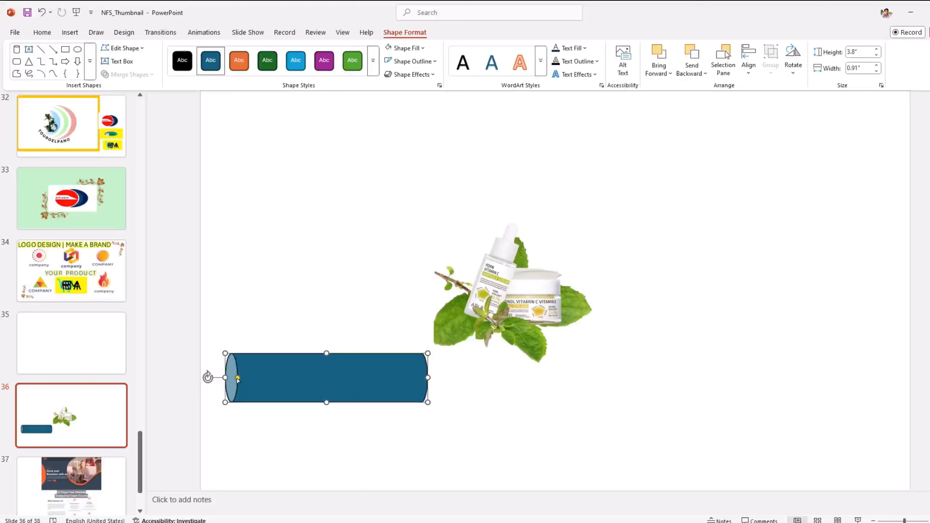
{"action": "left_click_drag", "start_coordinate": [238, 377], "coordinate": [347, 389]}
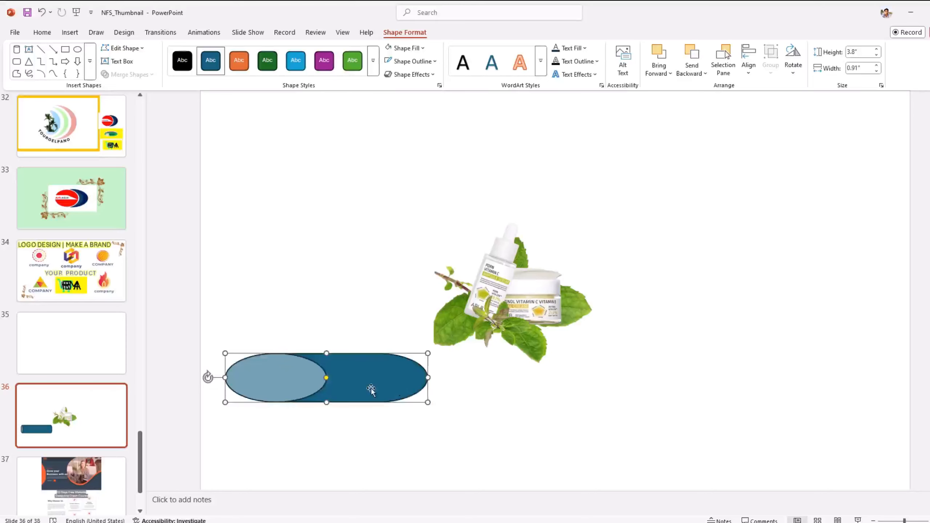
Step: Remove the outline from the cylinder
{"action": "right_click", "coordinate": [365, 395]}
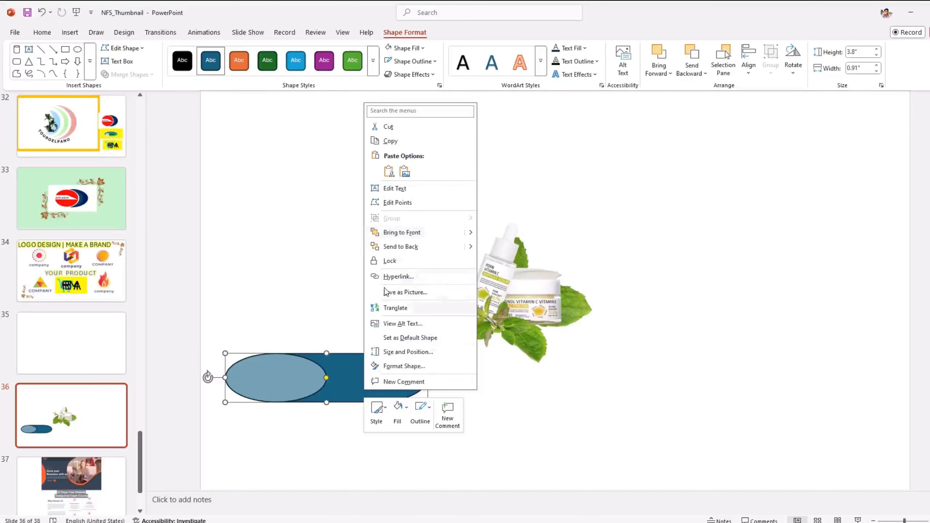
{"action": "left_click", "coordinate": [344, 386]}
{"action": "right_click", "coordinate": [368, 385]}
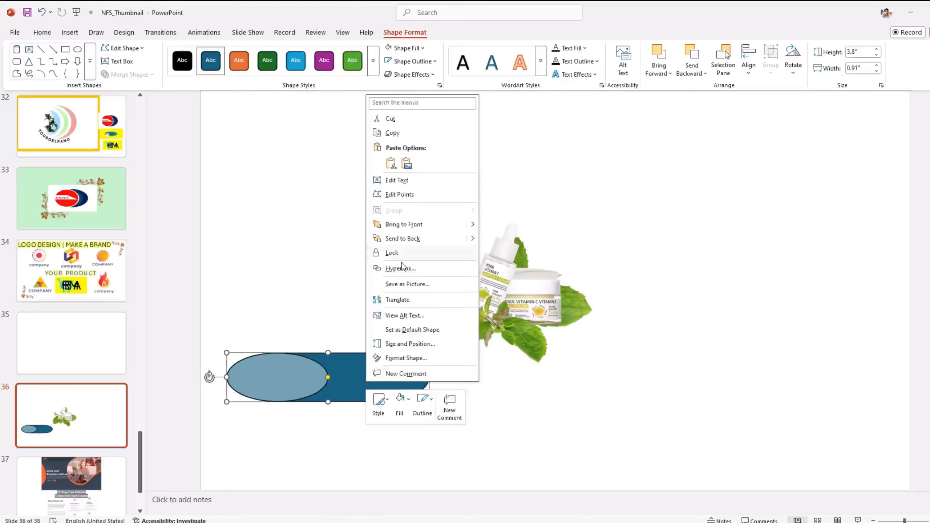
{"action": "left_click", "coordinate": [432, 398]}
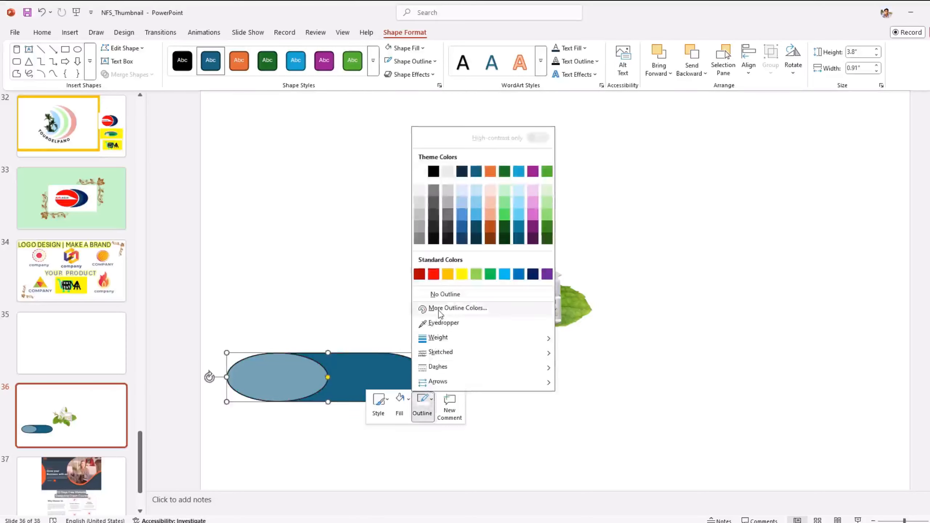
{"action": "left_click", "coordinate": [445, 294]}
Step: Give the cylinder a very light orange outline and no fill
{"action": "right_click", "coordinate": [281, 382]}
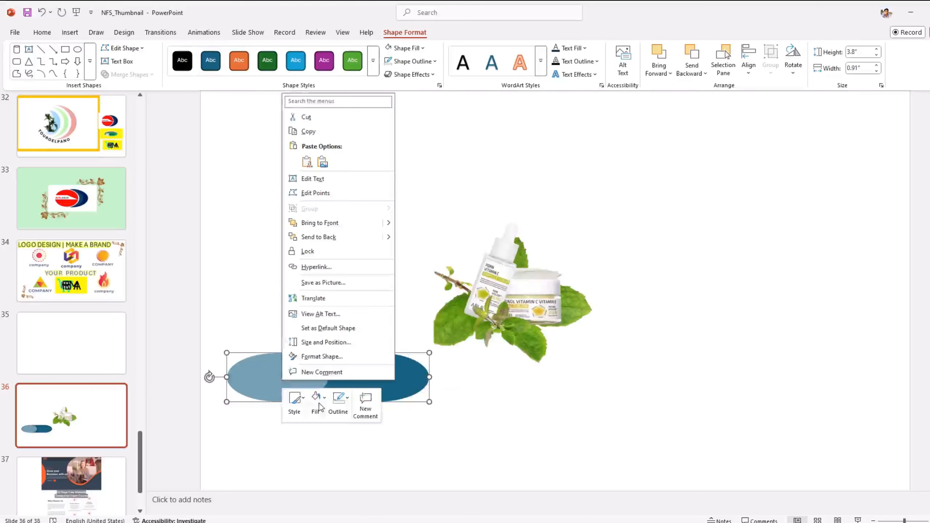
{"action": "left_click", "coordinate": [295, 401]}
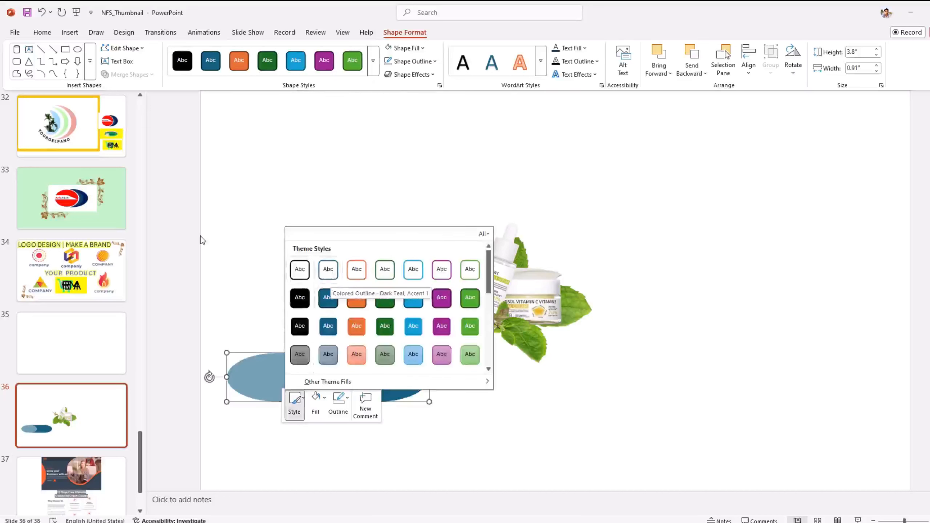
{"action": "left_click", "coordinate": [324, 398]}
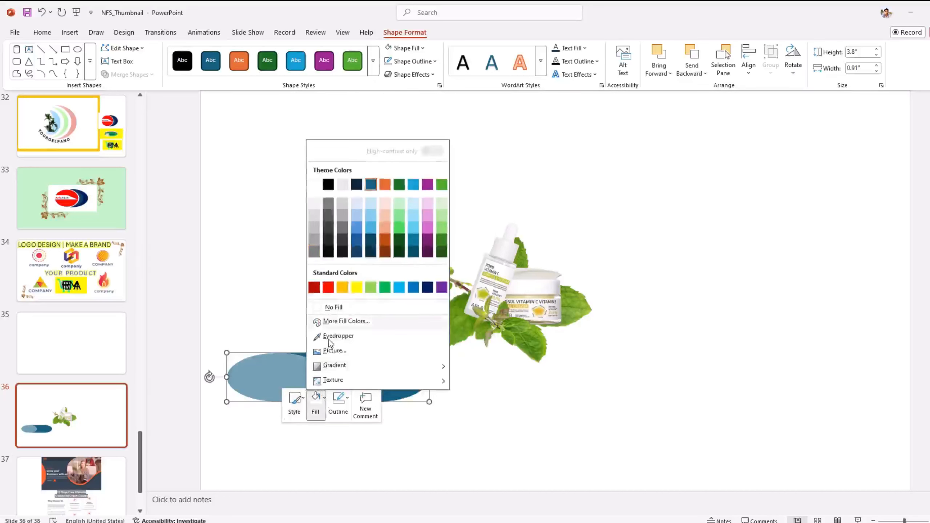
{"action": "left_click", "coordinate": [342, 402]}
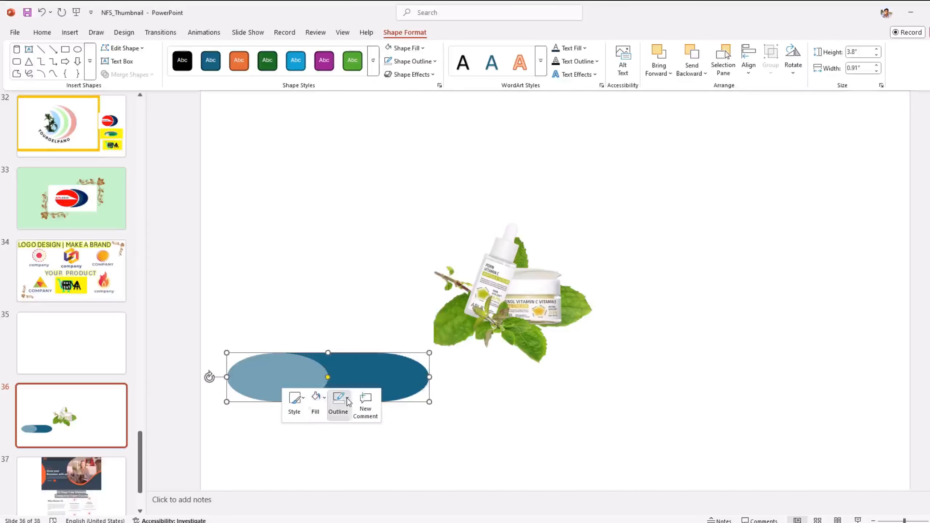
{"action": "left_click", "coordinate": [405, 189]}
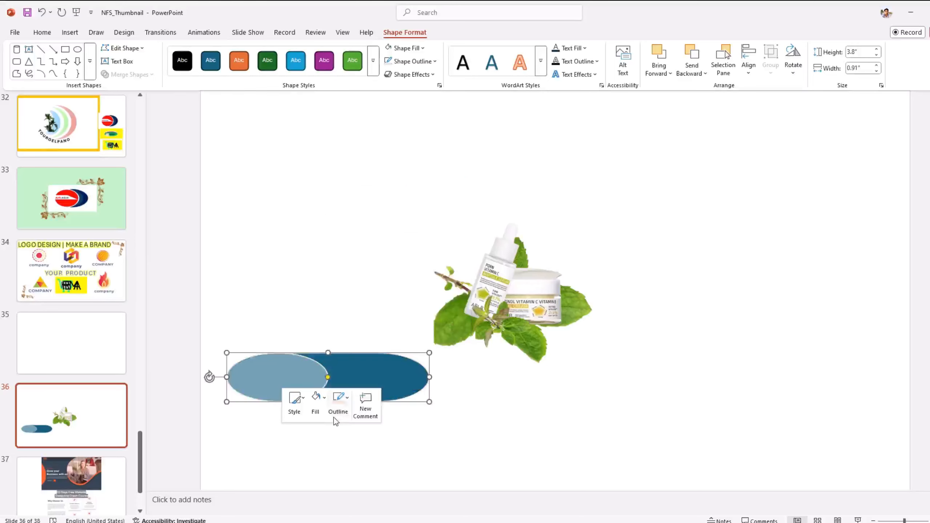
{"action": "left_click", "coordinate": [328, 400]}
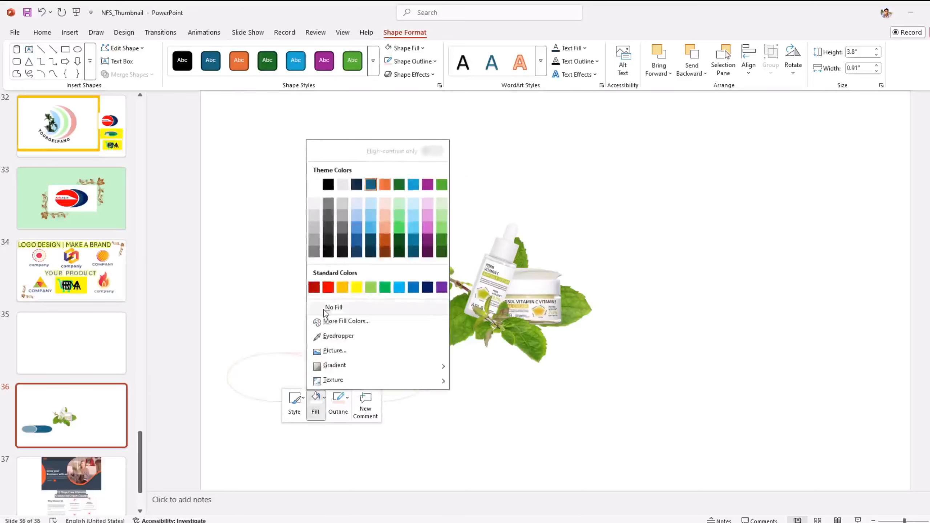
{"action": "left_click", "coordinate": [324, 308]}
Step: Move the cylinder over the products and enlarge it to about 4.7" by 3.21" so it frames the whole arrangement
{"action": "left_click_drag", "start_coordinate": [309, 354], "coordinate": [478, 290]}
{"action": "left_click_drag", "start_coordinate": [497, 337], "coordinate": [497, 385]}
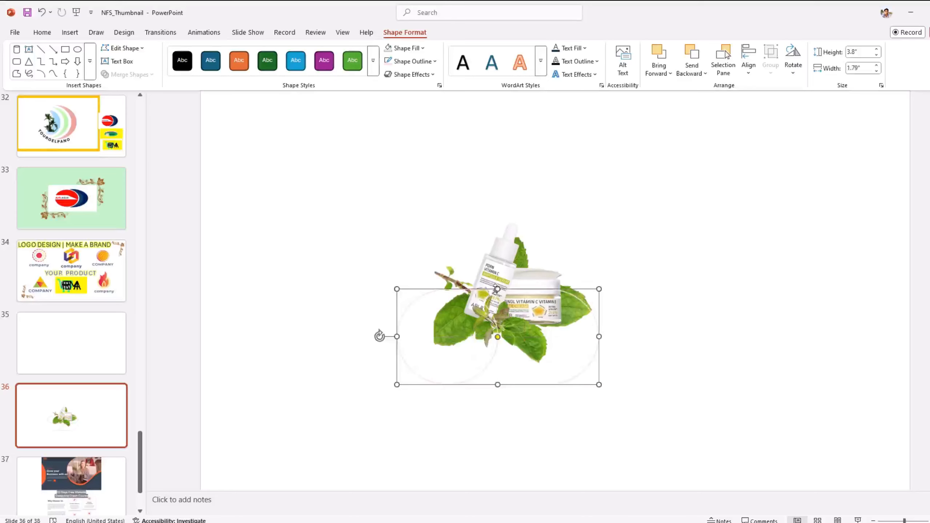
{"action": "left_click_drag", "start_coordinate": [497, 290], "coordinate": [498, 213]}
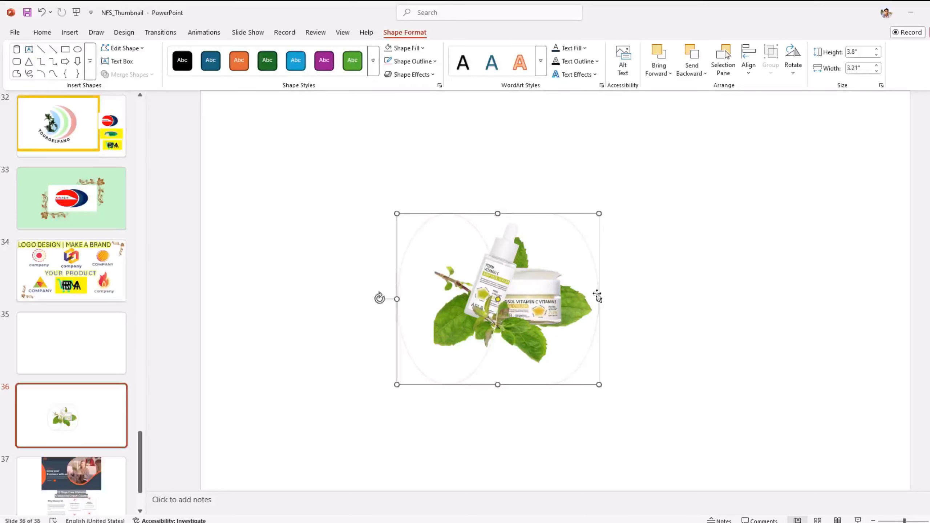
{"action": "left_click_drag", "start_coordinate": [596, 299], "coordinate": [632, 299]}
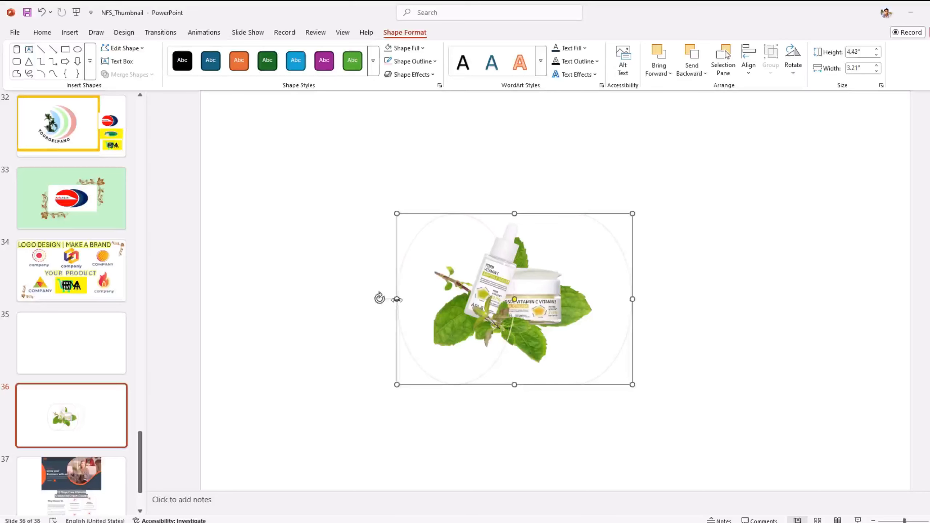
{"action": "left_click_drag", "start_coordinate": [397, 299], "coordinate": [382, 298]}
Step: Apply the purple reflected WordArt style to the cylinder frame
{"action": "left_click", "coordinate": [540, 61]}
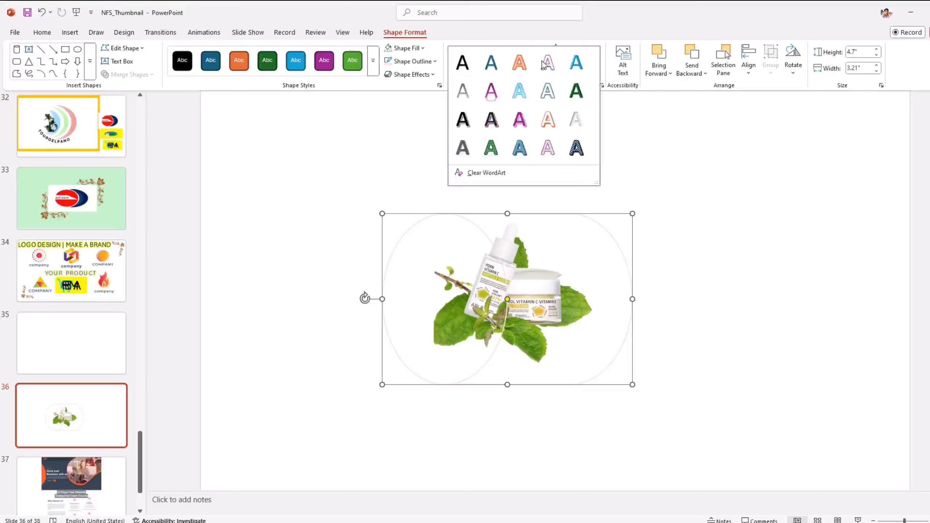
{"action": "left_click", "coordinate": [492, 94]}
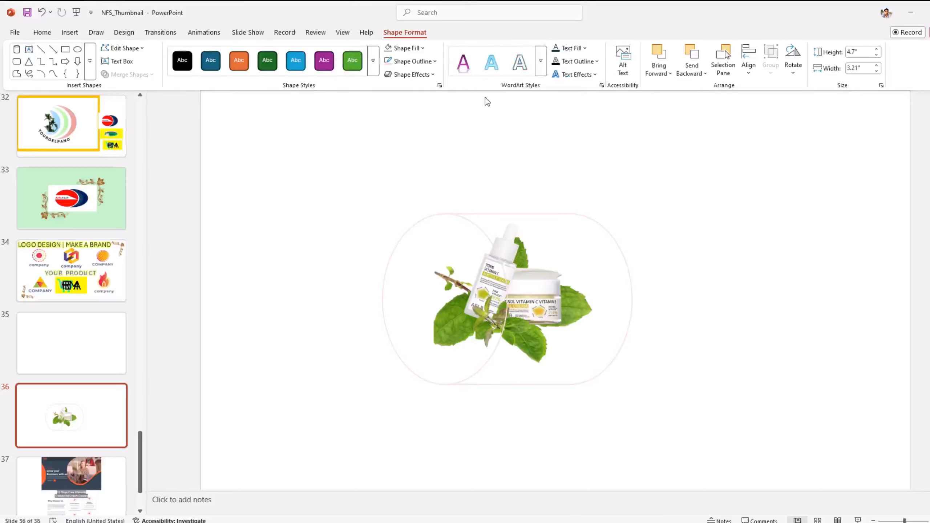
{"action": "left_click", "coordinate": [403, 291]}
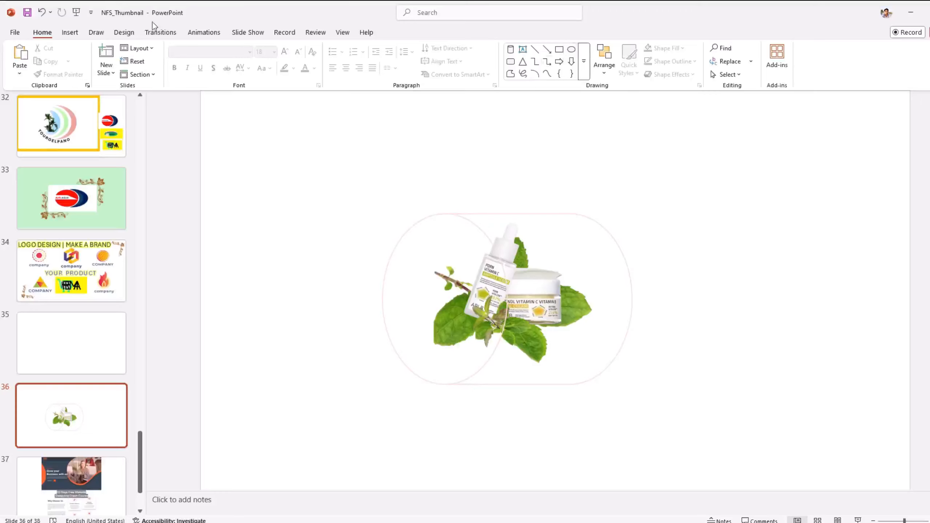
Step: Insert a WordArt text in the purple reflected style and centre it over the products
{"action": "left_click", "coordinate": [69, 32]}
{"action": "left_click", "coordinate": [492, 78]}
{"action": "left_click", "coordinate": [521, 137]}
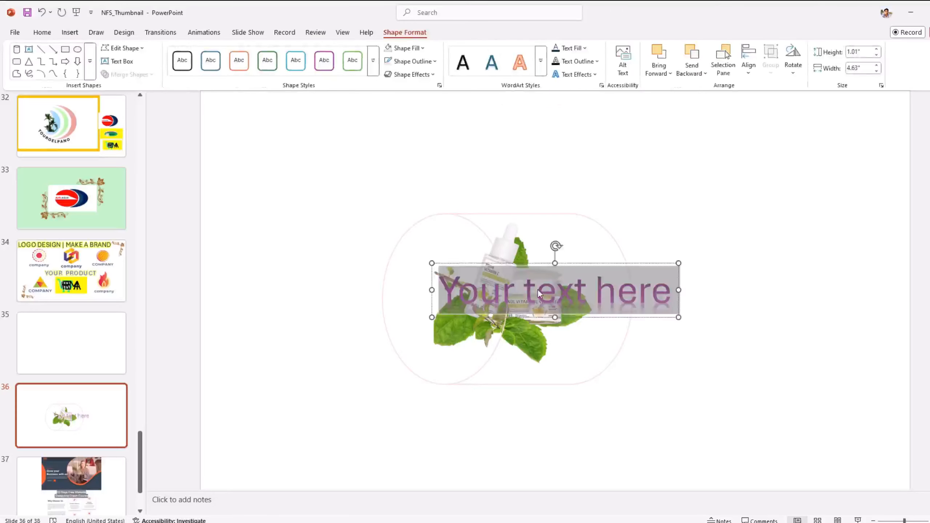
{"action": "left_click_drag", "start_coordinate": [516, 260], "coordinate": [487, 269]}
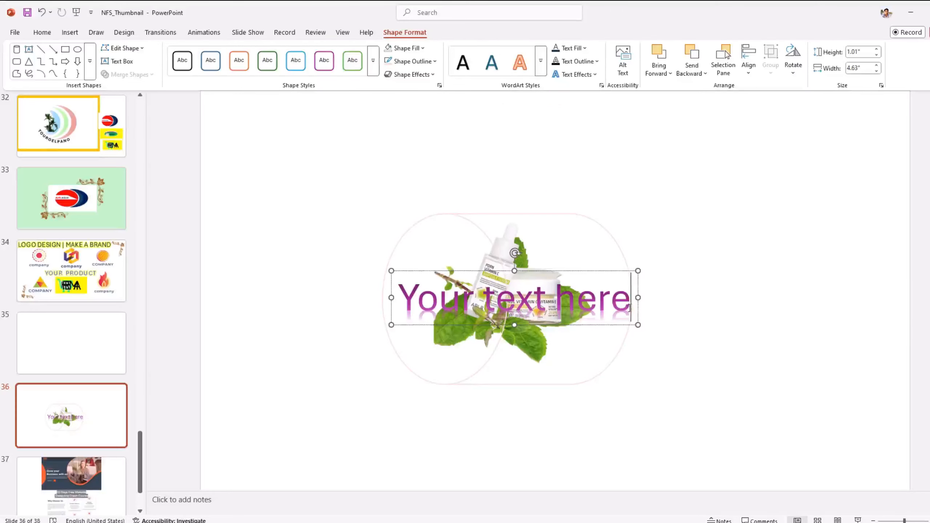
Step: Replace the WordArt placeholder with "A L O R O M A" in spaced capitals and shift the lettering slightly down
{"action": "left_click_drag", "start_coordinate": [653, 297], "coordinate": [630, 308]}
{"action": "key", "text": "BackSpace"}
{"action": "key", "text": "BackSpace"}
{"action": "key", "text": "BackSpace"}
{"action": "key", "text": "BackSpace"}
{"action": "key", "text": "BackSpace"}
{"action": "key", "text": "BackSpace"}
{"action": "key", "text": "BackSpace"}
{"action": "key", "text": "BackSpace"}
{"action": "key", "text": "BackSpace"}
{"action": "key", "text": "BackSpace"}
{"action": "key", "text": "BackSpace"}
{"action": "key", "text": "BackSpace"}
{"action": "type", "text": "A"}
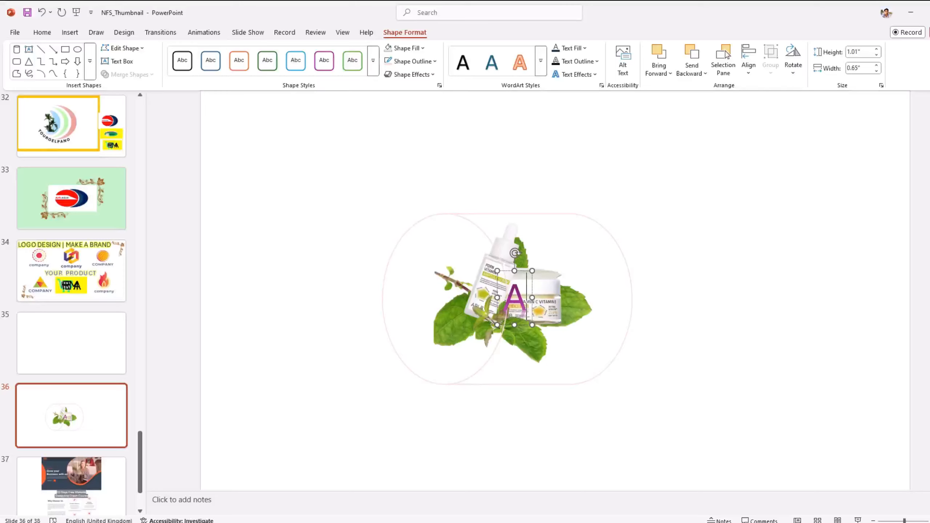
{"action": "type", "text": "L"}
{"action": "left_click", "coordinate": [518, 292]}
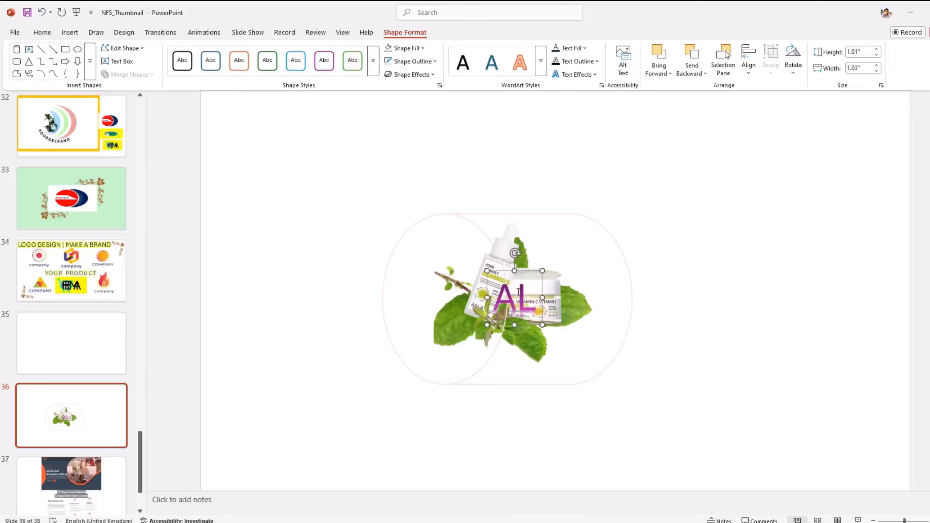
{"action": "left_click", "coordinate": [545, 311]}
{"action": "type", "text": "O"}
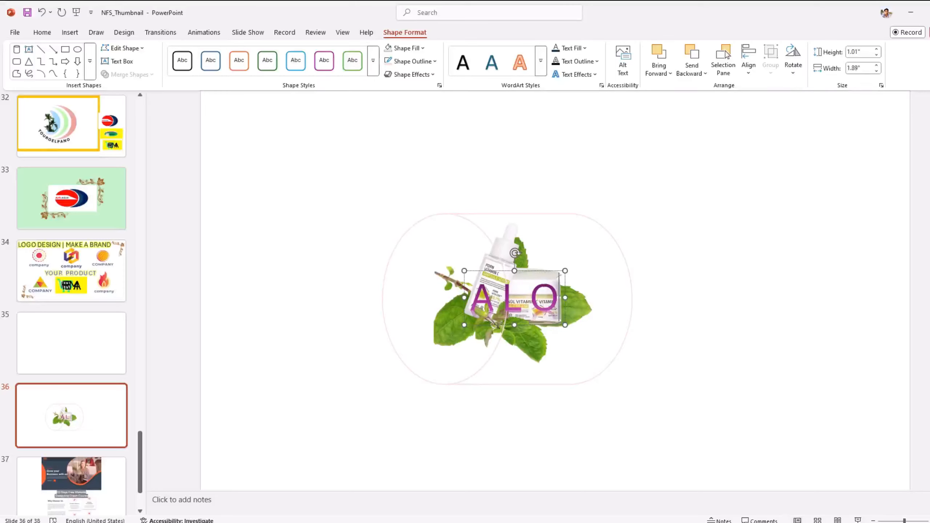
{"action": "type", "text": " R O M A"}
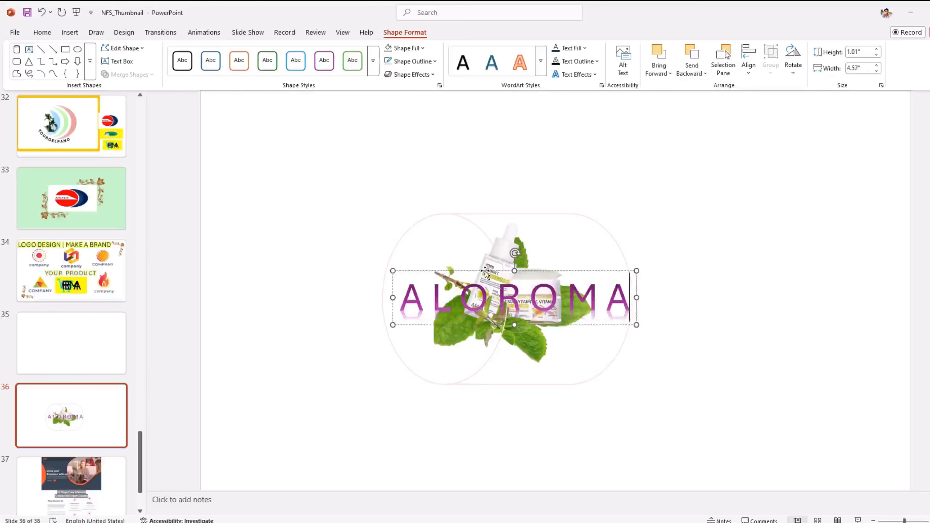
{"action": "mouse_move", "coordinate": [482, 270]}
{"action": "left_mouse_down"}
{"action": "mouse_move", "coordinate": [475, 267]}
{"action": "mouse_move", "coordinate": [477, 277]}
{"action": "left_mouse_up"}
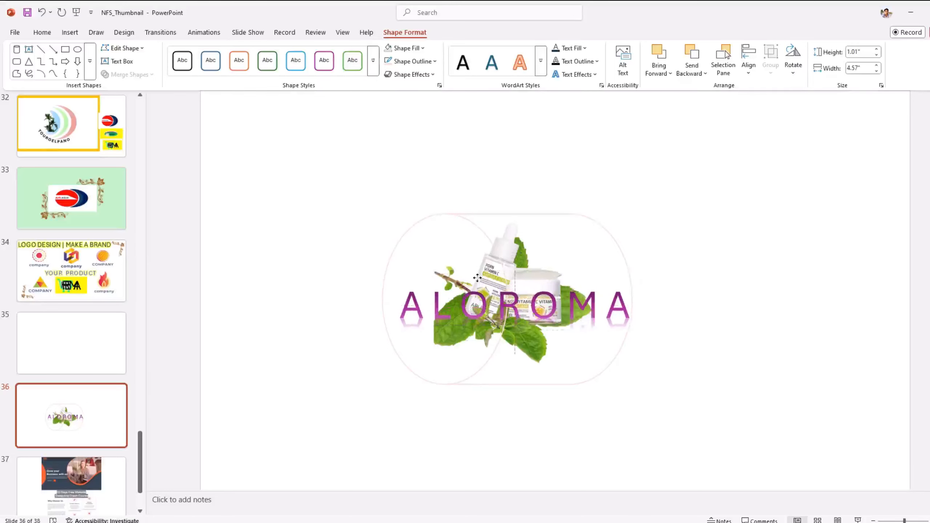
{"action": "left_click", "coordinate": [375, 385]}
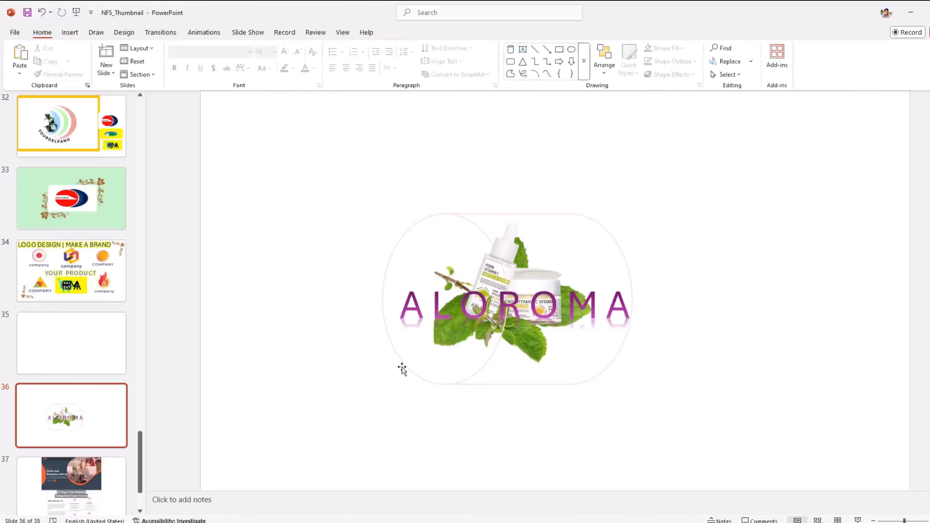
Step: Delete the cylinder frame around the products
{"action": "left_click", "coordinate": [417, 367]}
{"action": "left_click", "coordinate": [386, 336]}
{"action": "key", "text": "Delete"}
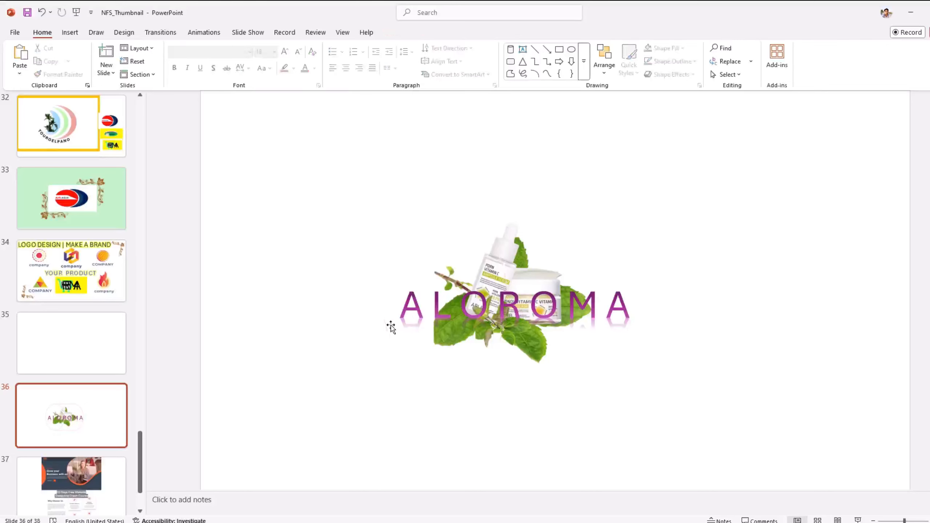
Step: Cut the small leaf at the base of the bottle and paste it back in place, in front of the lettering
{"action": "left_click", "coordinate": [475, 276]}
{"action": "left_click", "coordinate": [447, 294]}
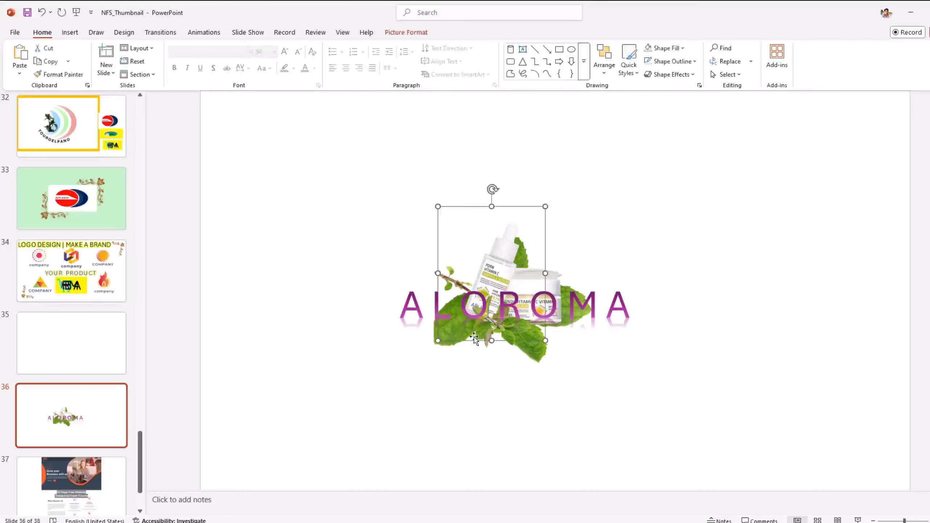
{"action": "left_click", "coordinate": [526, 357]}
{"action": "left_click", "coordinate": [530, 343]}
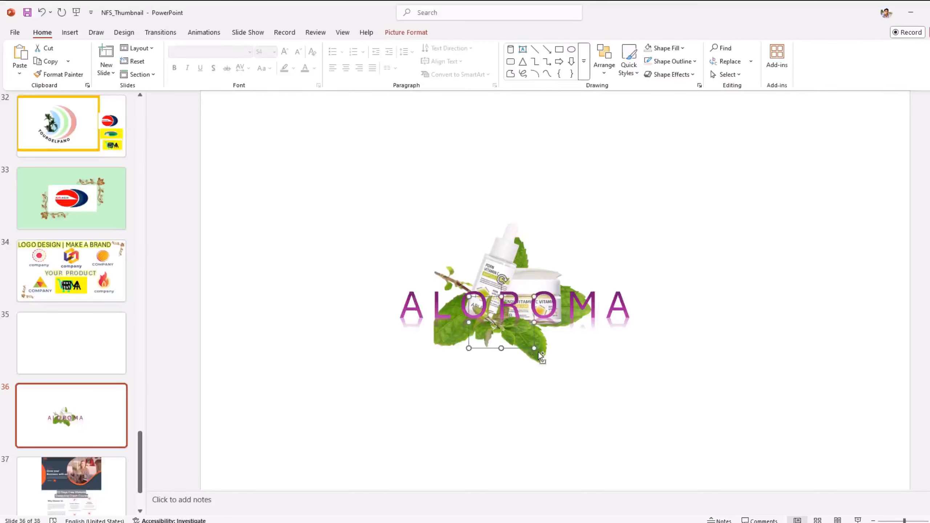
{"action": "key", "text": "ctrl+x"}
{"action": "key", "text": "ctrl+v"}
{"action": "left_click", "coordinate": [545, 348]}
{"action": "left_click", "coordinate": [531, 348]}
{"action": "left_click", "coordinate": [530, 349]}
{"action": "left_click", "coordinate": [532, 354]}
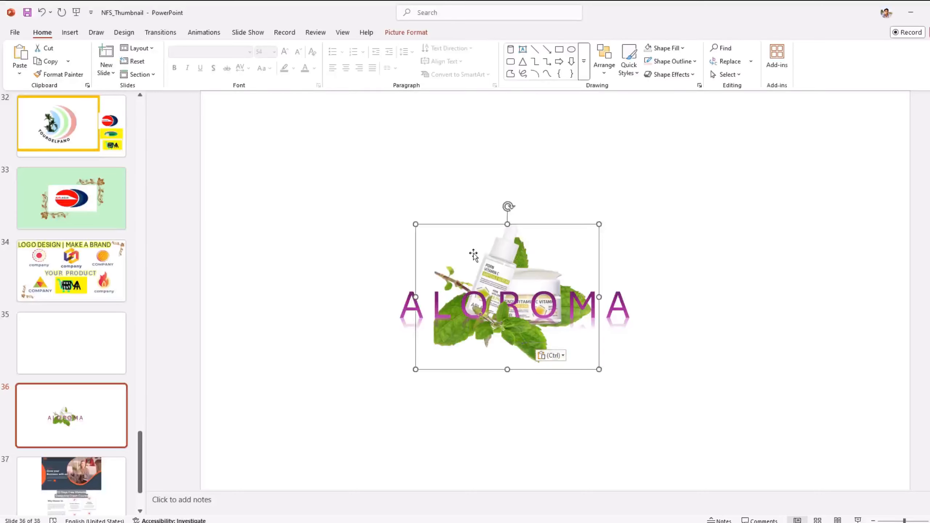
Step: Move the A L O R O M A lettering below and left of the products, and restack the tulsi sprig on top of the small leaf
{"action": "left_click", "coordinate": [396, 314]}
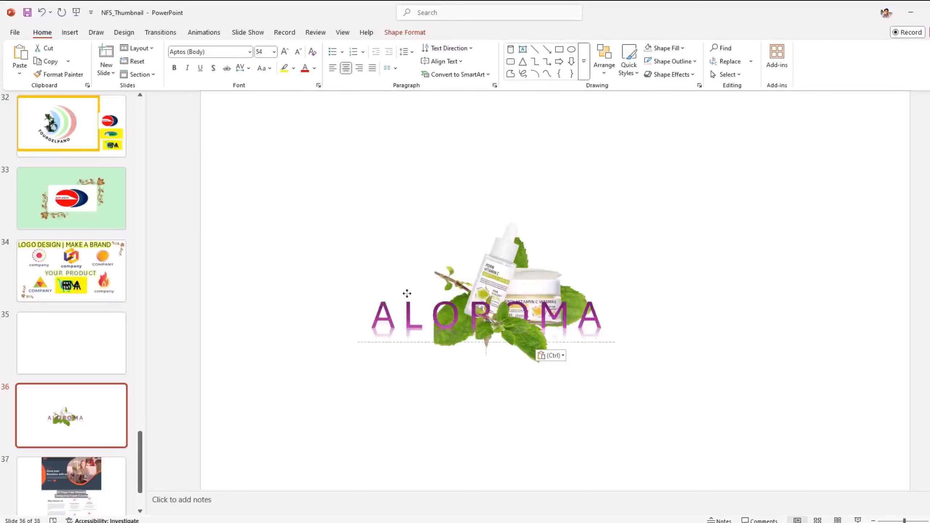
{"action": "left_click_drag", "start_coordinate": [445, 280], "coordinate": [316, 372]}
{"action": "left_click", "coordinate": [503, 336]}
{"action": "left_click", "coordinate": [503, 335]}
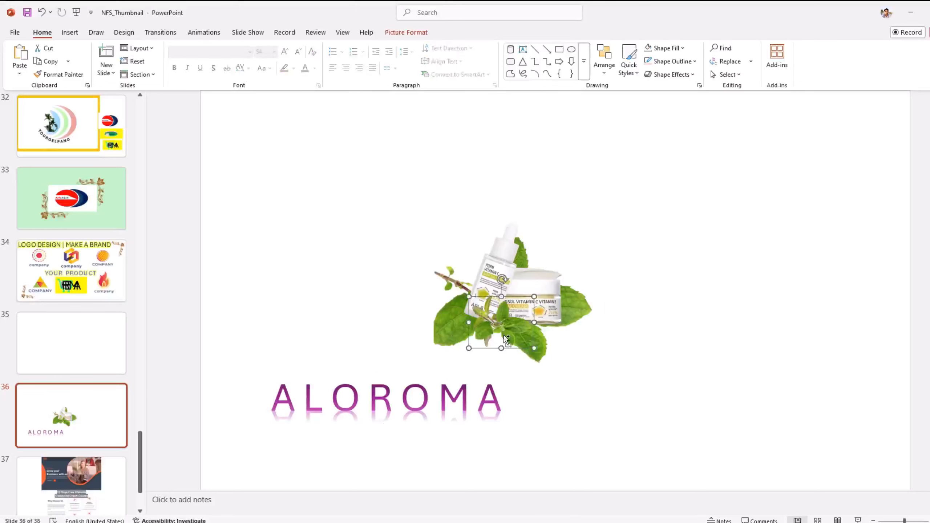
{"action": "key", "text": "Escape"}
{"action": "left_click", "coordinate": [355, 369]}
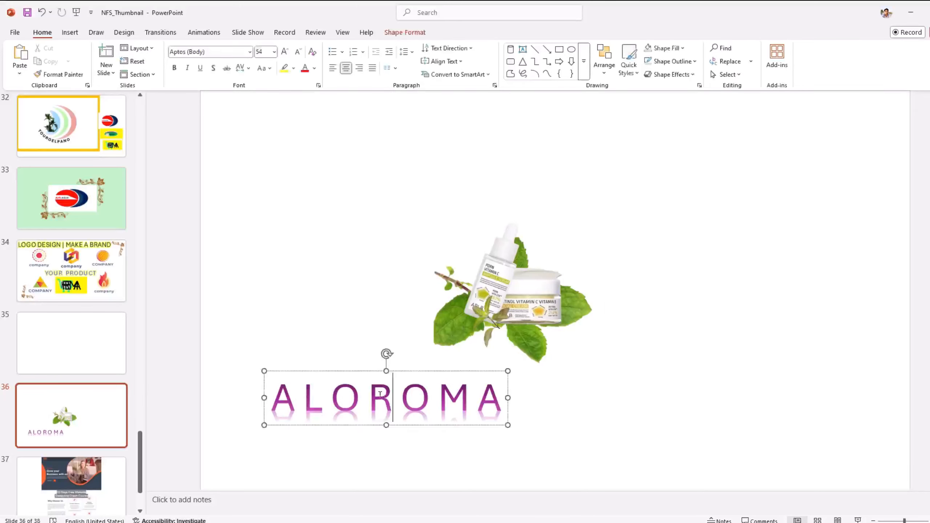
Step: Centre the A L O R O M A lettering beneath the products, and paste the tulsi sprig into the empty area right of them
{"action": "left_click_drag", "start_coordinate": [355, 369], "coordinate": [494, 370]}
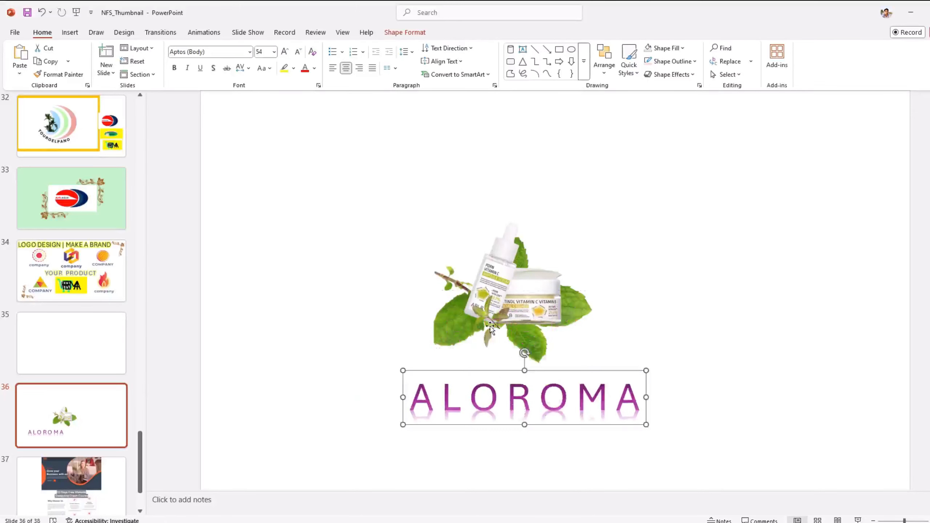
{"action": "key", "text": "ctrl+v"}
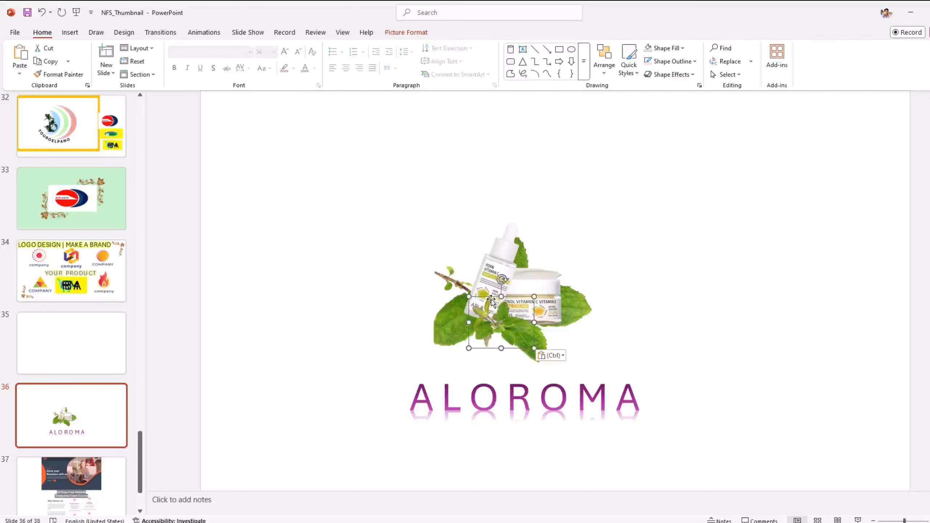
{"action": "left_click_drag", "start_coordinate": [492, 300], "coordinate": [671, 308]}
Step: Lay the lettering across the products, and put the small leaf and the tulsi sprig back in front of it at the bottle's base
{"action": "left_click", "coordinate": [490, 312]}
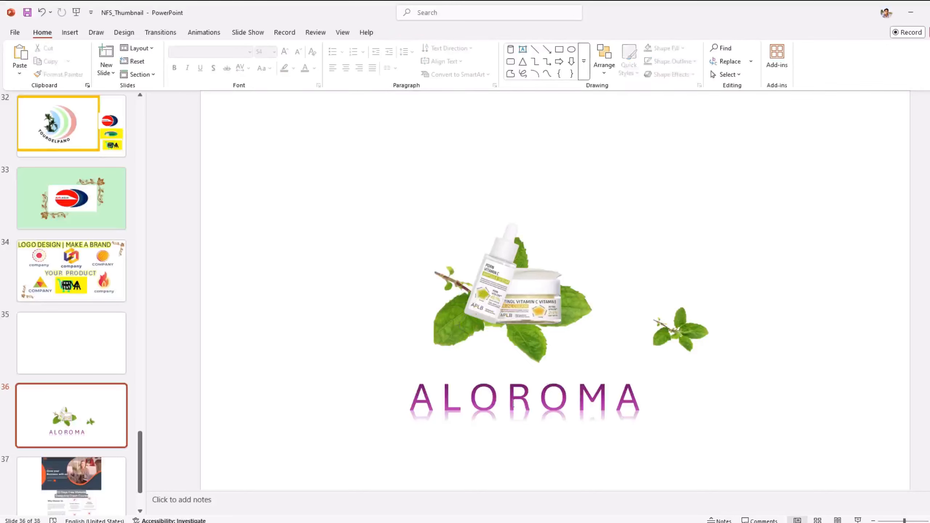
{"action": "left_click", "coordinate": [497, 375]}
{"action": "left_click_drag", "start_coordinate": [497, 375], "coordinate": [481, 277]}
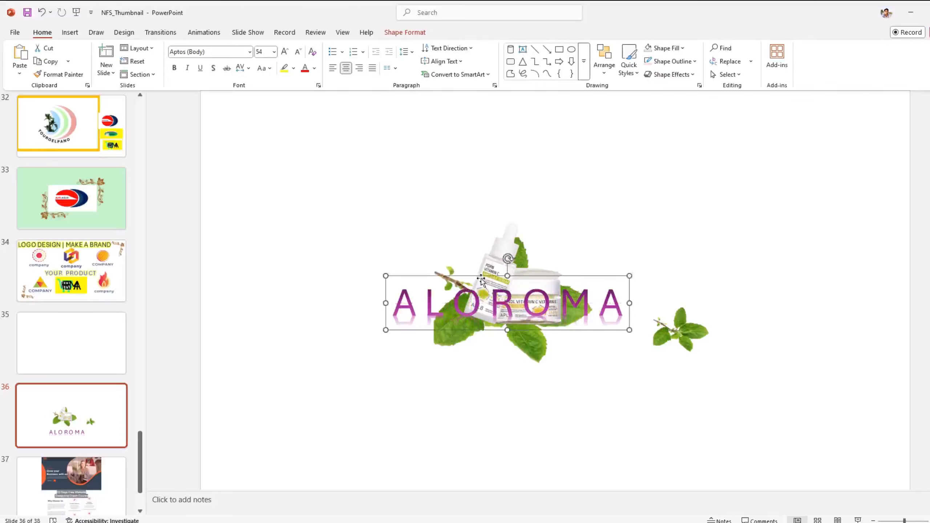
{"action": "key", "text": "ctrl+v"}
{"action": "left_click_drag", "start_coordinate": [693, 334], "coordinate": [513, 330]}
{"action": "left_click", "coordinate": [405, 373]}
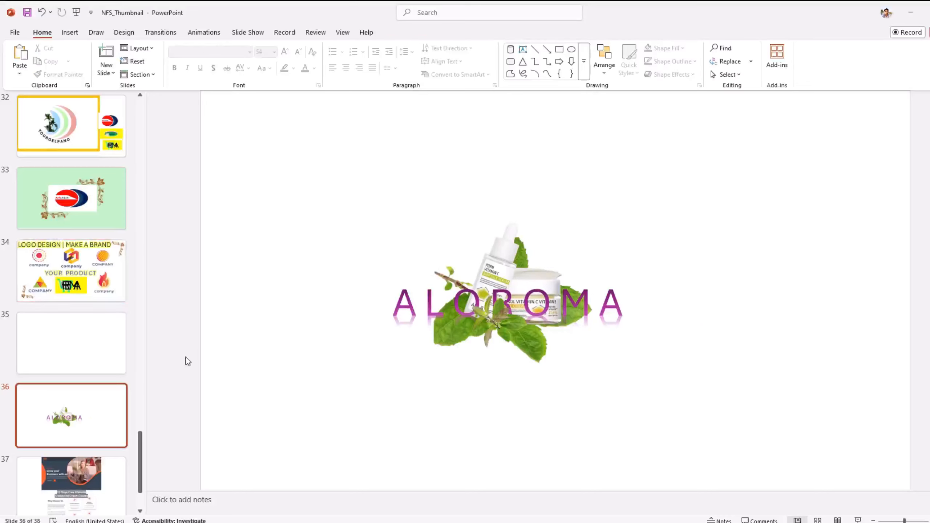
Step: Reposition the large leaf pictures closer together and lower, so they fan out beneath the bottle and jar
{"action": "left_click", "coordinate": [439, 344]}
{"action": "left_click_drag", "start_coordinate": [413, 224], "coordinate": [464, 245]}
{"action": "left_click", "coordinate": [541, 332]}
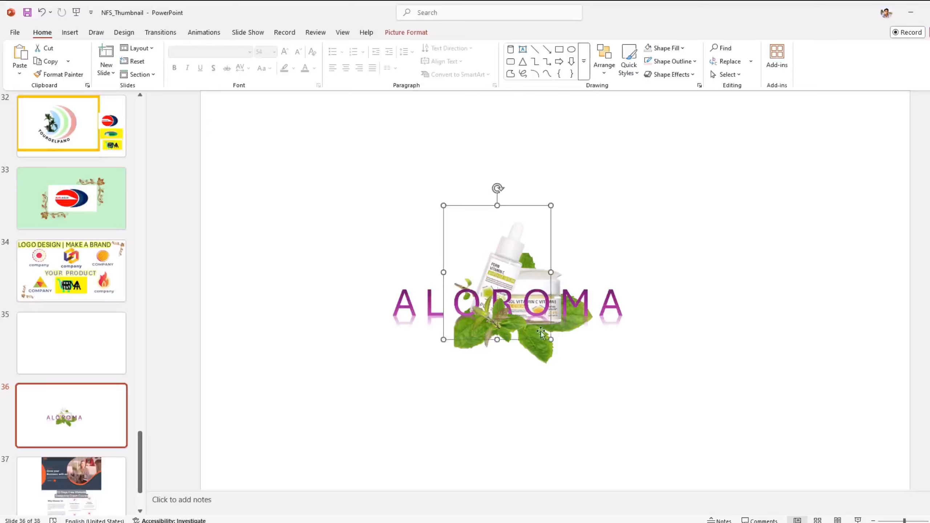
{"action": "left_click", "coordinate": [541, 367]}
{"action": "left_click", "coordinate": [475, 244]}
{"action": "left_click", "coordinate": [544, 366]}
{"action": "mouse_move", "coordinate": [450, 241]}
{"action": "left_mouse_down"}
{"action": "mouse_move", "coordinate": [439, 248]}
{"action": "mouse_move", "coordinate": [446, 241]}
{"action": "mouse_move", "coordinate": [452, 256]}
{"action": "left_mouse_up"}
{"action": "left_click", "coordinate": [207, 313]}
Step: Reduce the A L O R O M A lettering to font size 40 and shift it slightly down and right over the products
{"action": "left_click", "coordinate": [413, 305]}
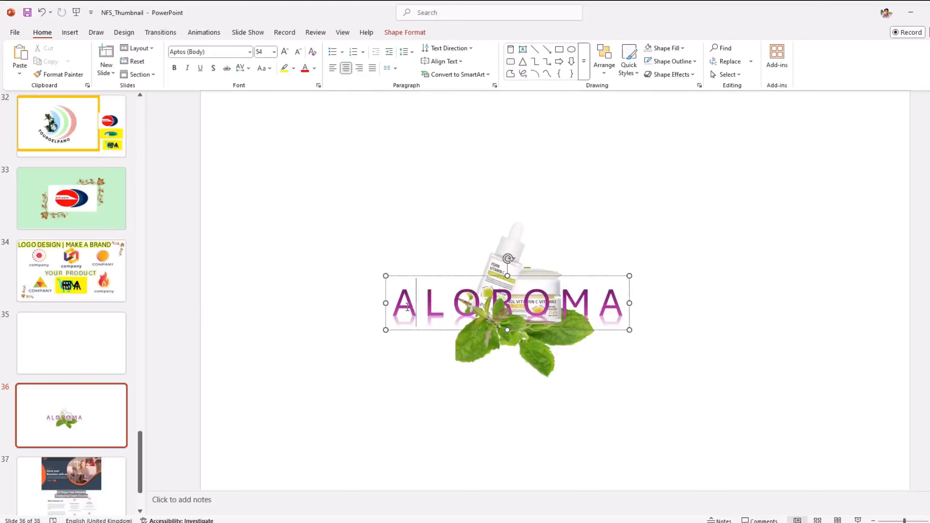
{"action": "key", "text": "ctrl+a"}
{"action": "left_click", "coordinate": [297, 52]}
{"action": "left_click", "coordinate": [297, 51]}
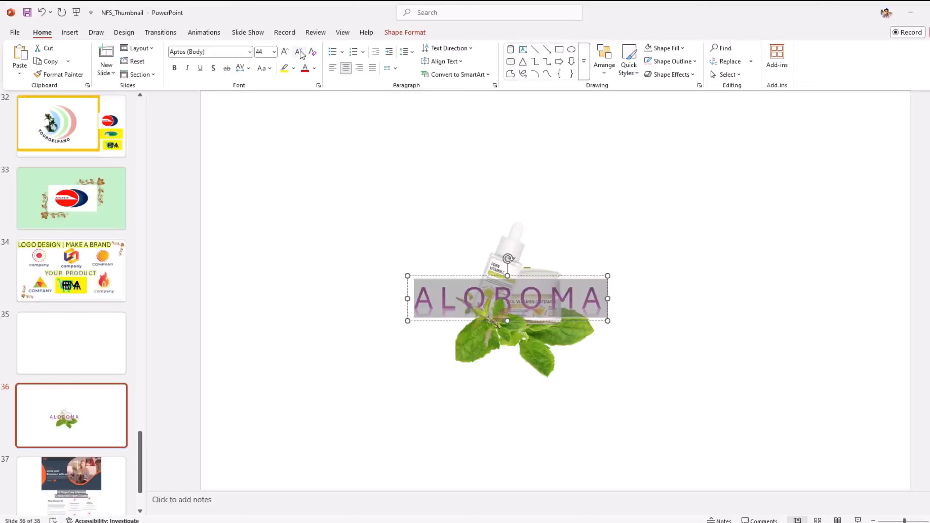
{"action": "left_click", "coordinate": [297, 52]}
{"action": "left_click_drag", "start_coordinate": [449, 278], "coordinate": [452, 283]}
{"action": "left_click", "coordinate": [249, 312]}
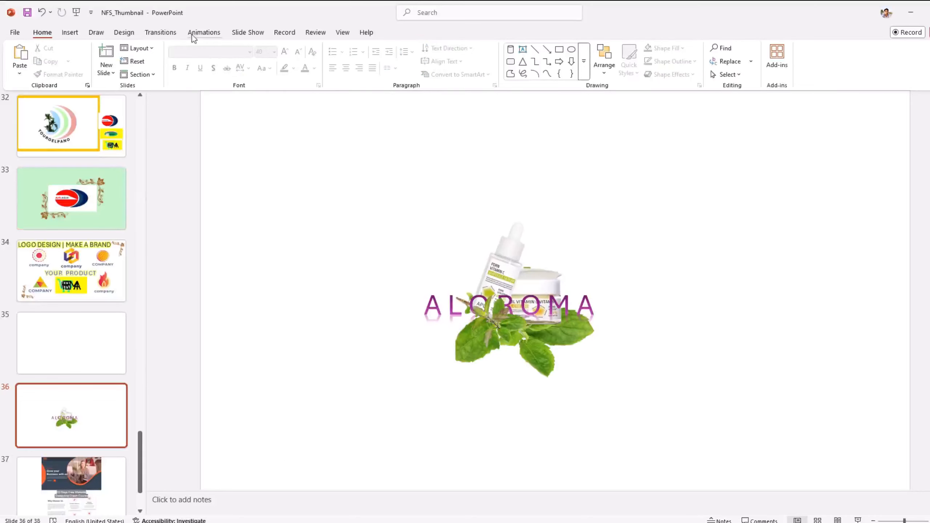
Step: Draw an oval about 4.54" wide and 4.11" high covering the products and lettering
{"action": "left_click", "coordinate": [69, 33]}
{"action": "left_click", "coordinate": [201, 65]}
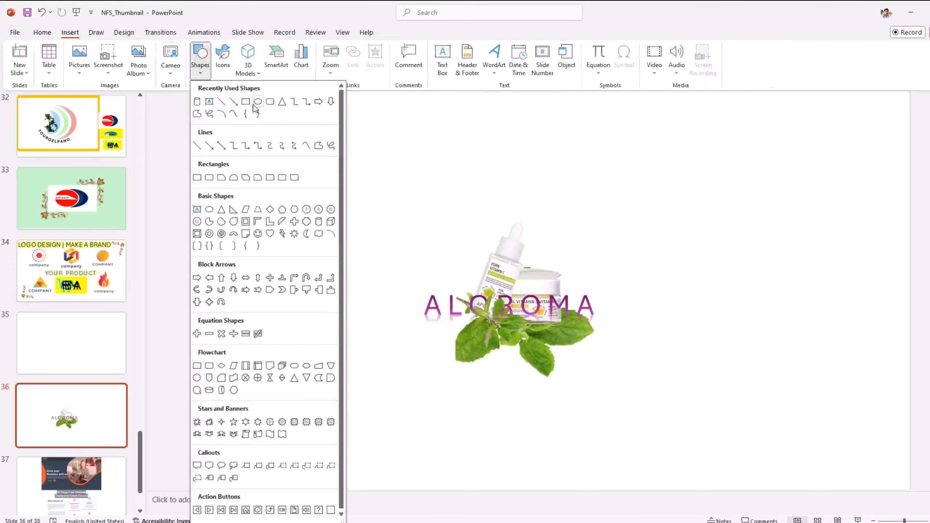
{"action": "left_click", "coordinate": [258, 105]}
{"action": "left_click_drag", "start_coordinate": [388, 196], "coordinate": [630, 414]}
Step: Send the oval to the back and shift it slightly up and right so it surrounds the products and lettering
{"action": "right_click", "coordinate": [505, 355]}
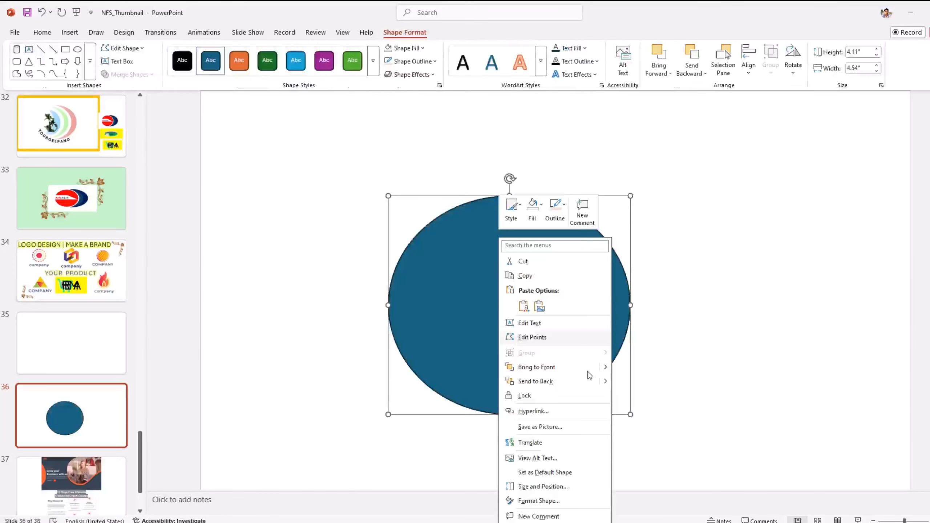
{"action": "left_click", "coordinate": [552, 383]}
{"action": "left_click", "coordinate": [461, 228]}
{"action": "left_click_drag", "start_coordinate": [417, 247], "coordinate": [425, 238]}
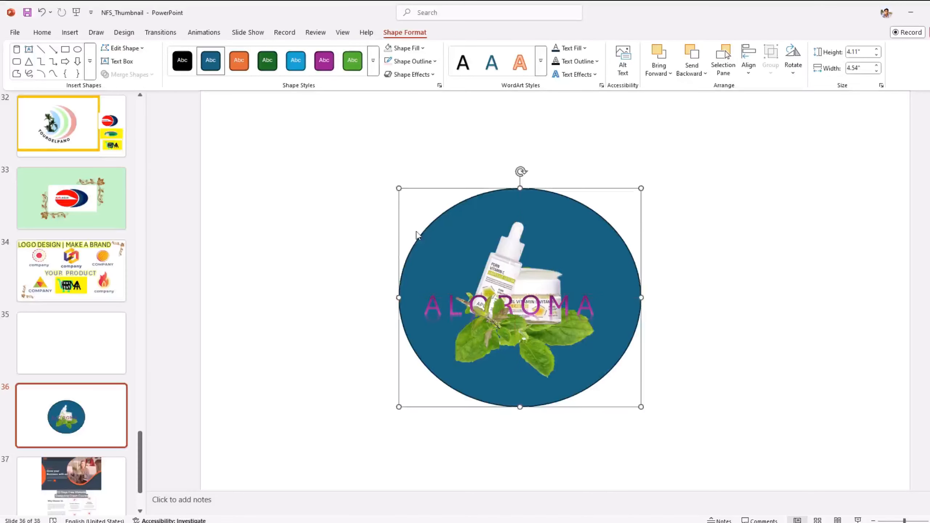
Step: Give the oval a white outline and open the gradient choices for its fill
{"action": "right_click", "coordinate": [436, 242]}
{"action": "left_click", "coordinate": [480, 207]}
{"action": "left_click", "coordinate": [501, 205]}
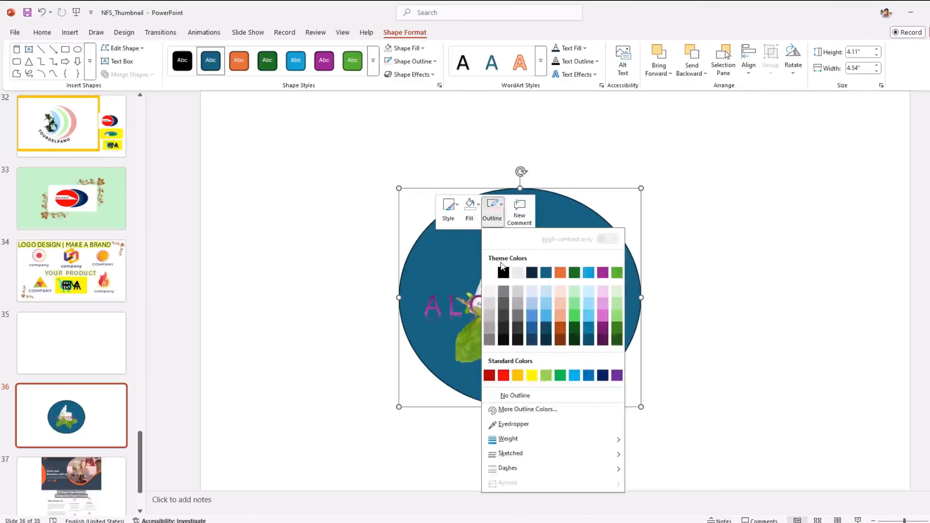
{"action": "left_click", "coordinate": [491, 273]}
{"action": "left_click", "coordinate": [478, 209]}
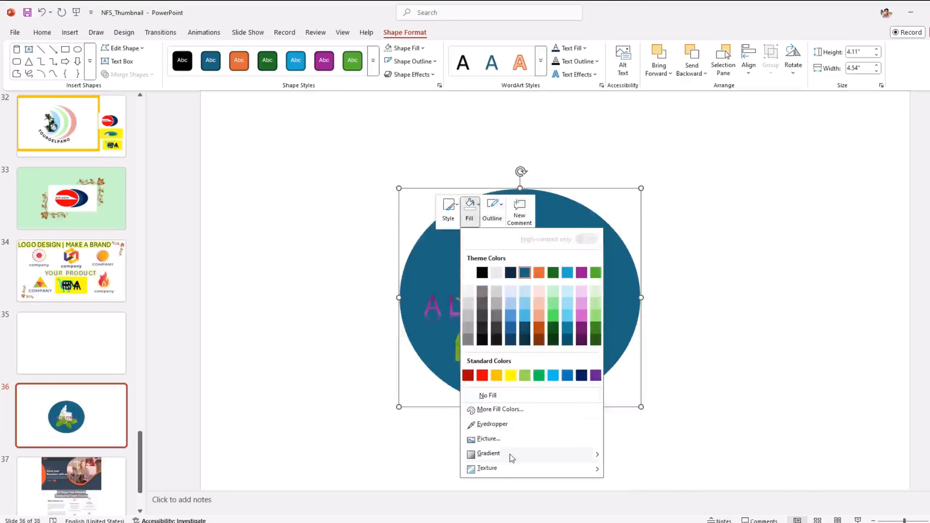
{"action": "mouse_move", "coordinate": [513, 455]}
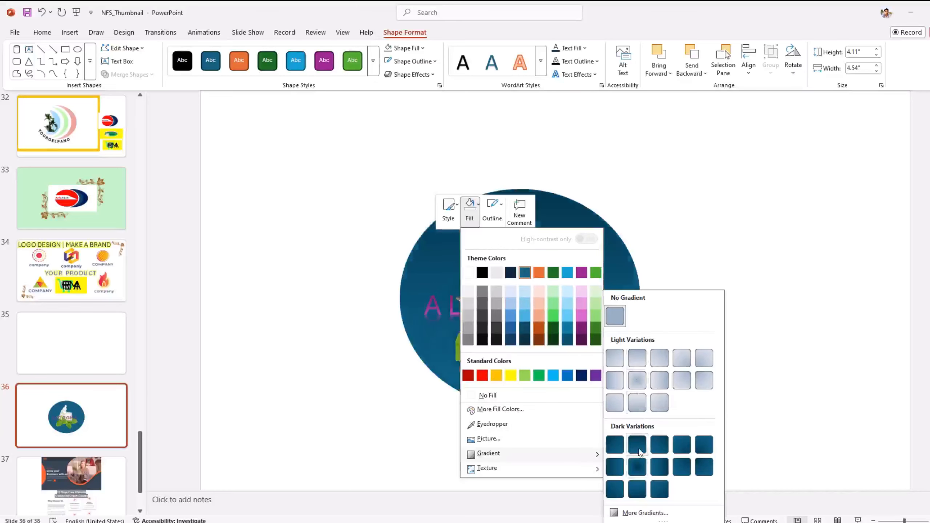